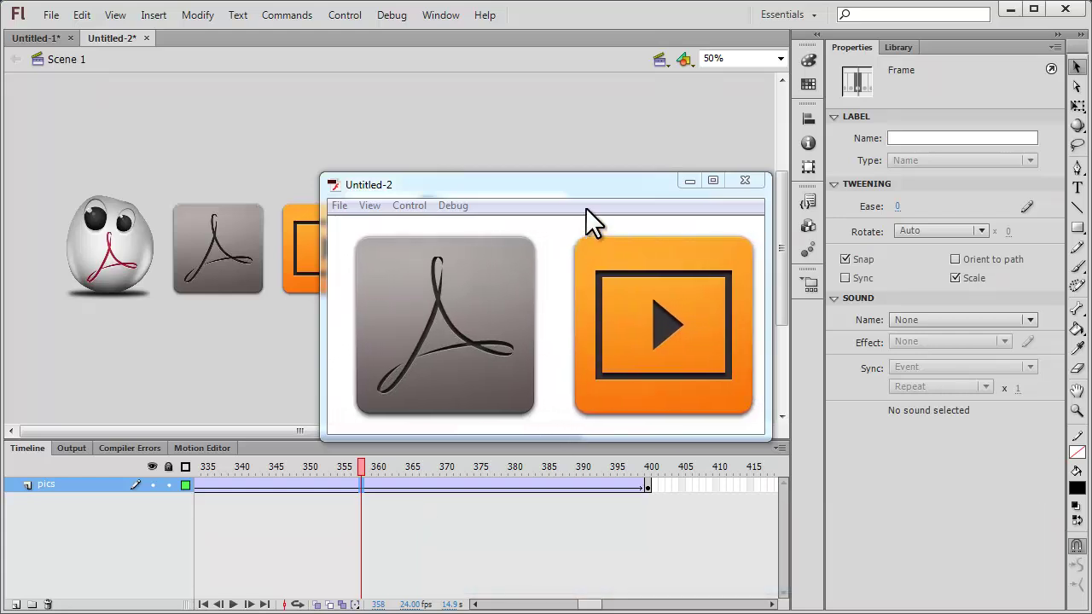
Step: Move the playing test preview out of the way, then close it
drag(585, 188, 449, 154)
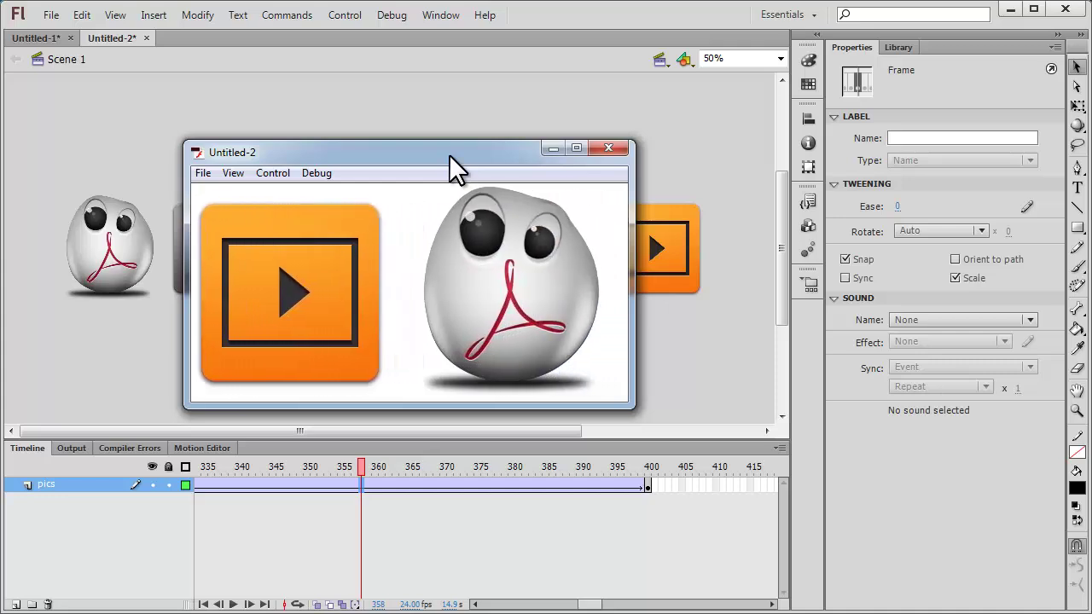
drag(449, 154, 498, 340)
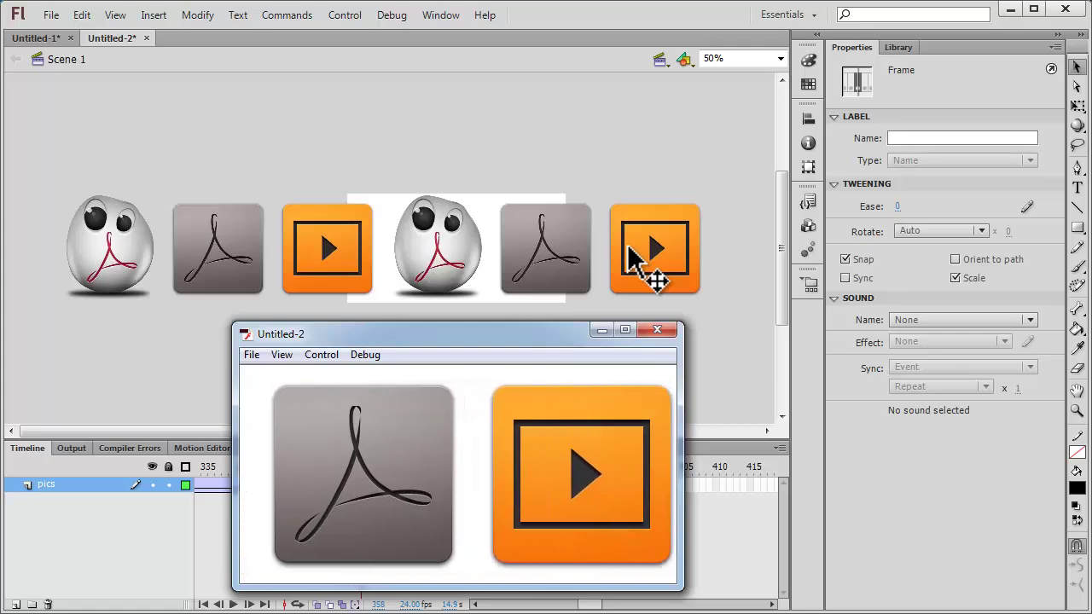
click(656, 330)
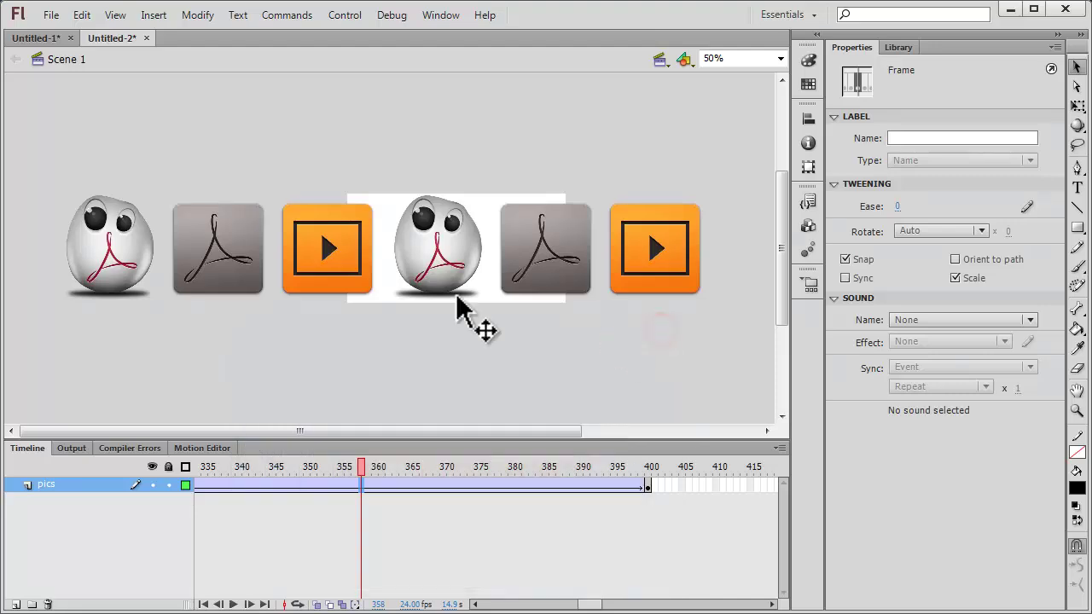
Step: Create a new ActionScript 3.0 document with a 512 × 256 px stage
click(50, 16)
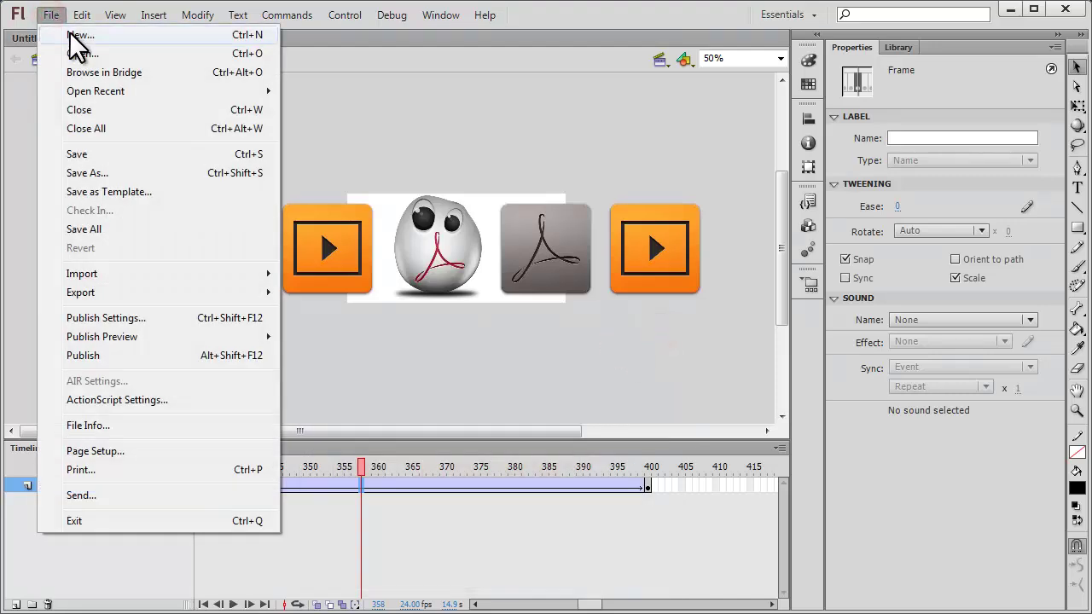
click(70, 34)
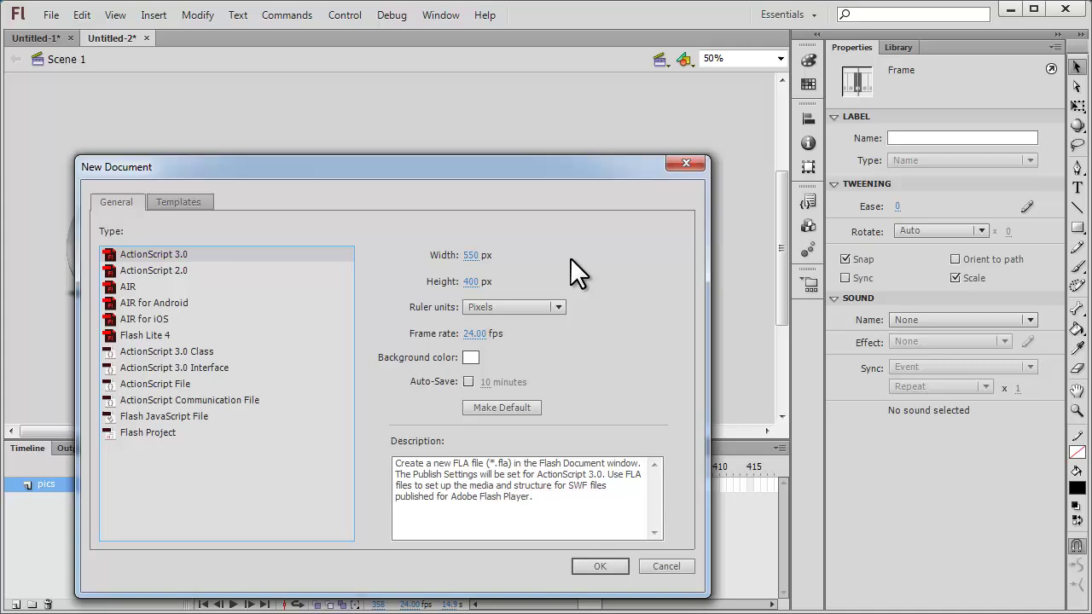
click(472, 282)
text(256)
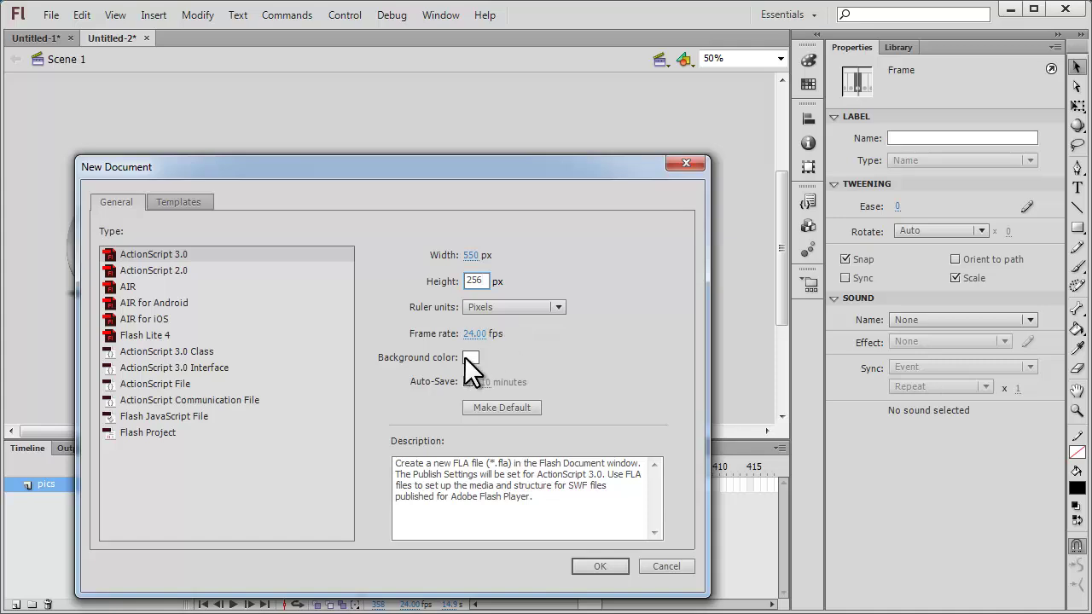
click(472, 251)
text(512)
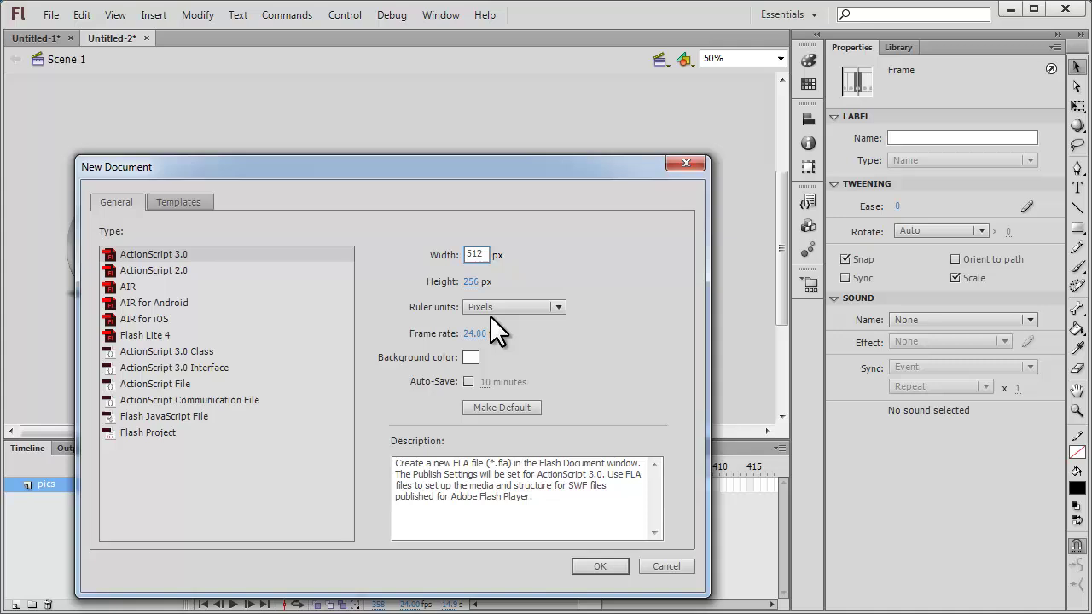
key(Return)
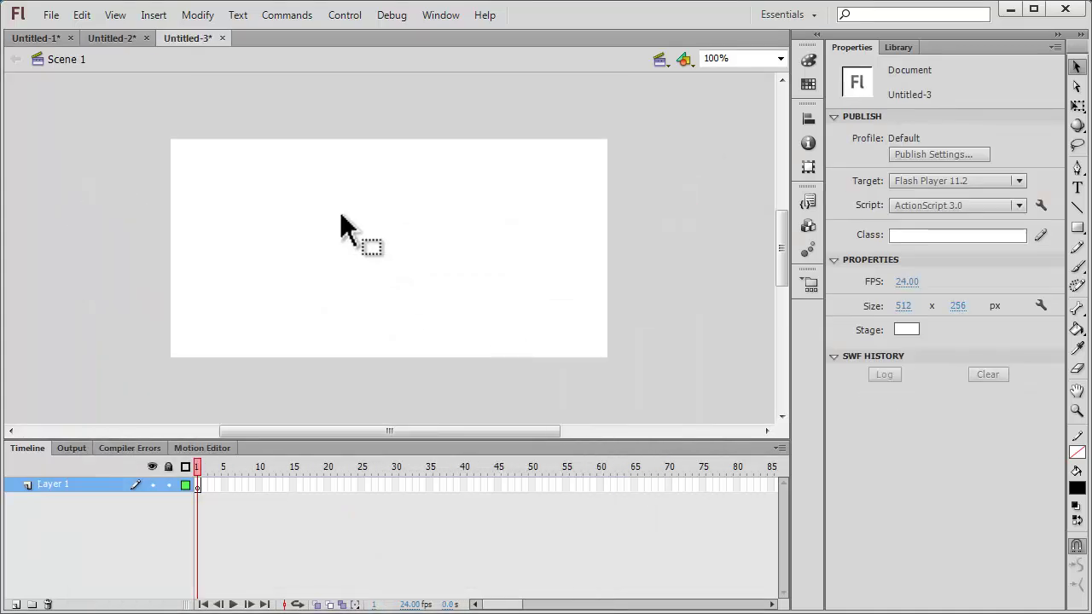
Step: Import the adobe_acrobat_distiller, adobe_media_player and adobe_reader PNGs onto the stage
click(52, 15)
click(126, 272)
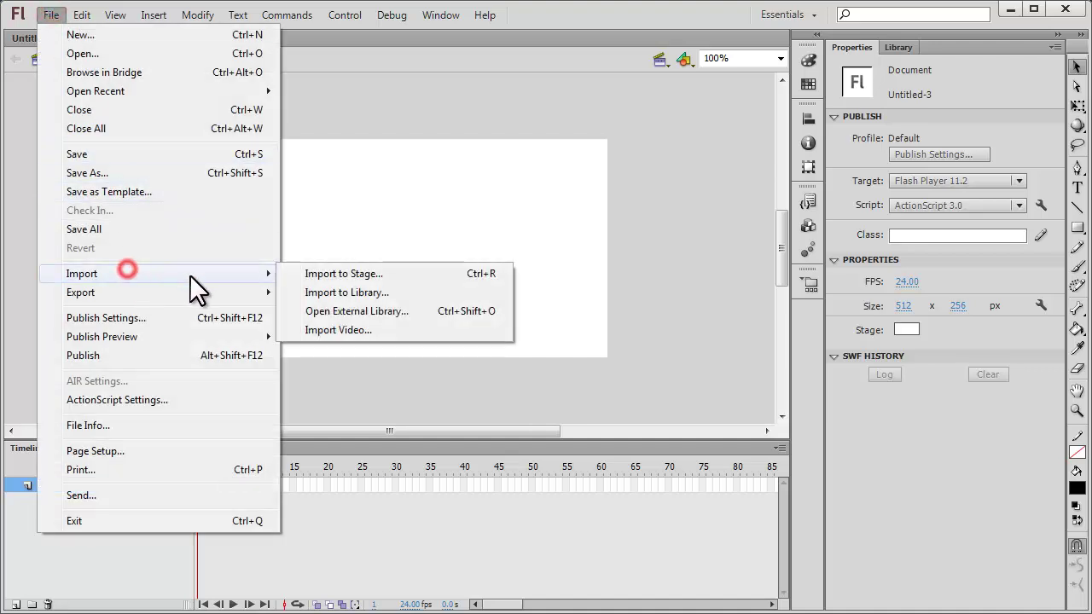
click(319, 273)
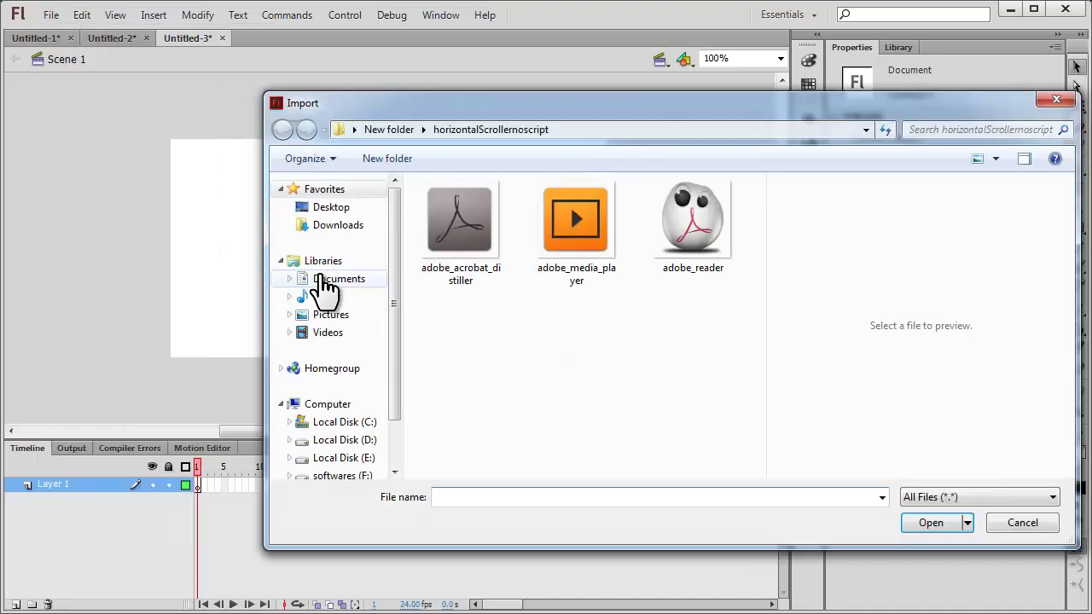
click(449, 232)
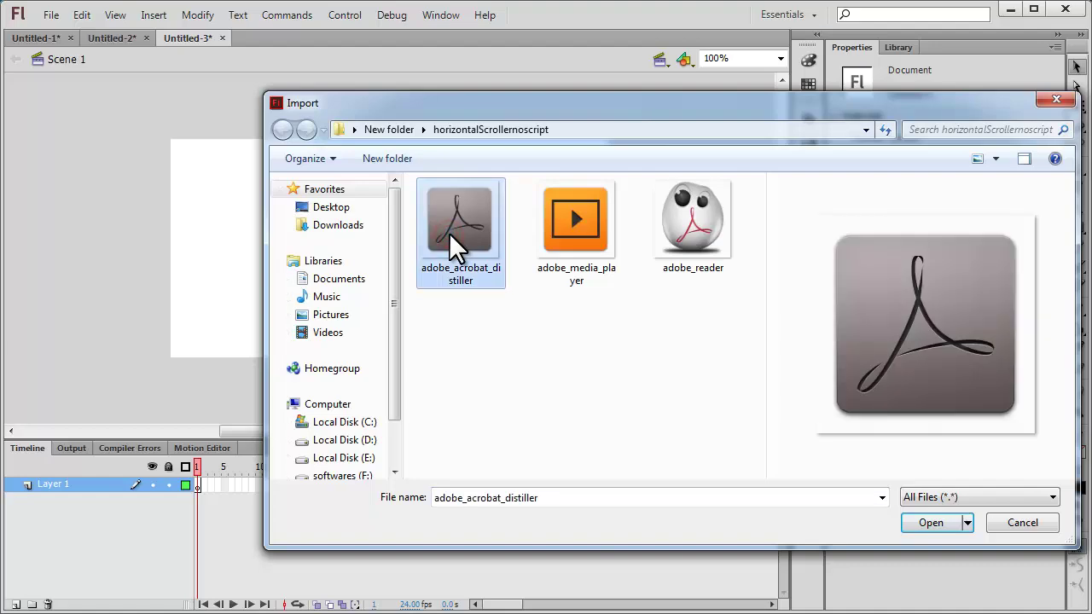
ctrl+click(577, 223)
ctrl+click(669, 222)
click(929, 522)
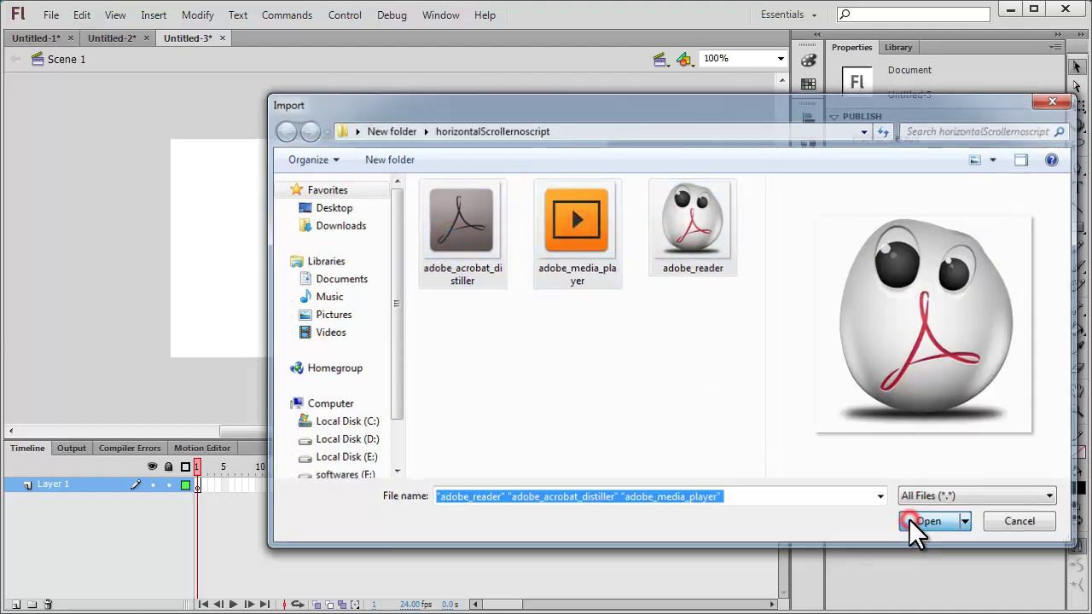
click(661, 313)
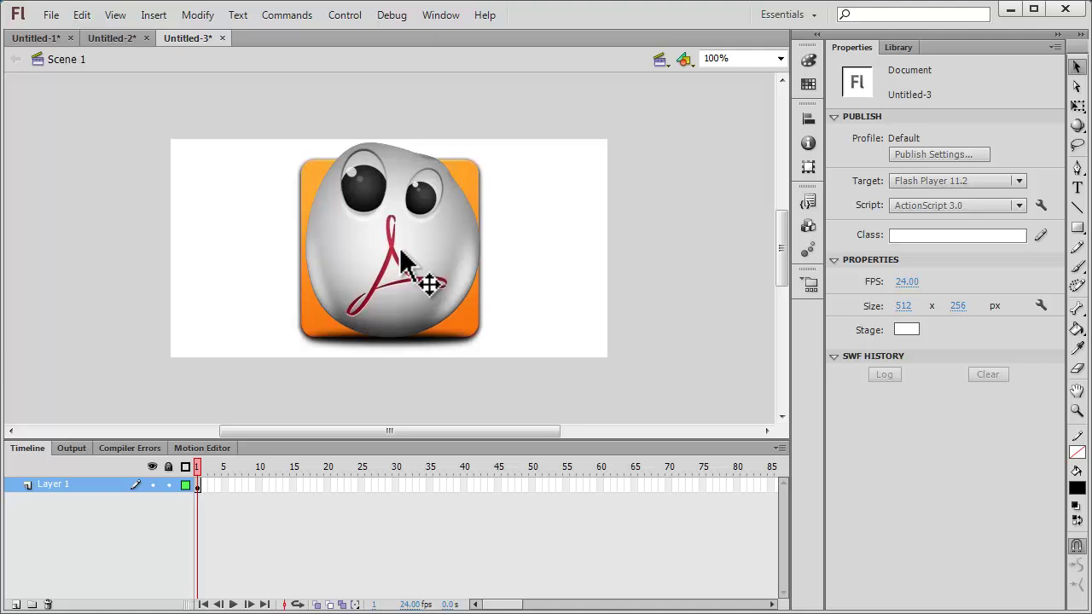
Step: Spread the icons apart and place the Adobe Reader ball at X 0, Y 0
drag(398, 251, 141, 245)
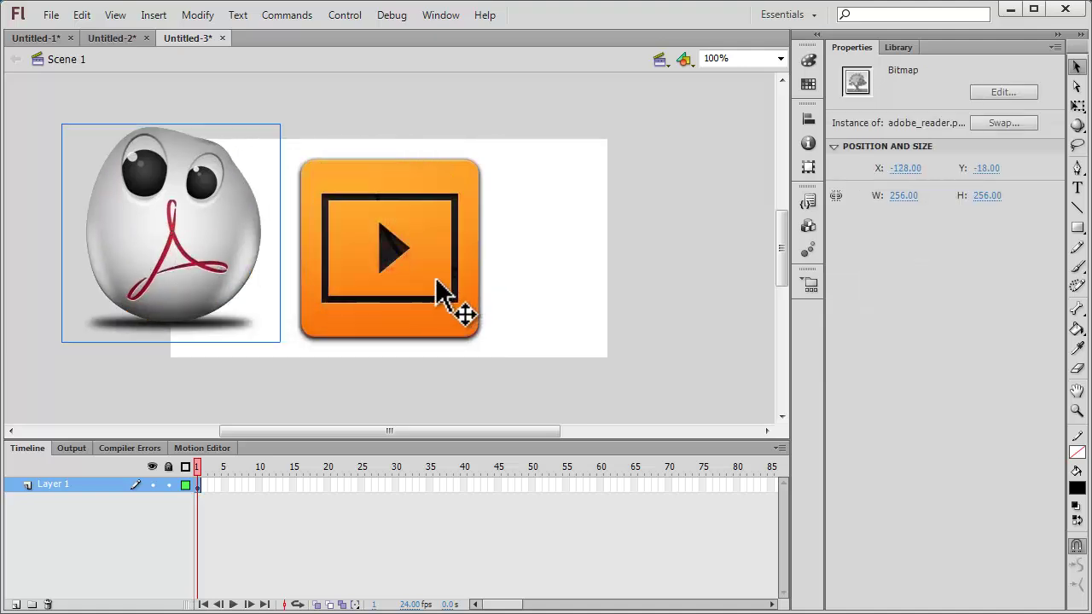
drag(446, 293, 710, 288)
click(205, 236)
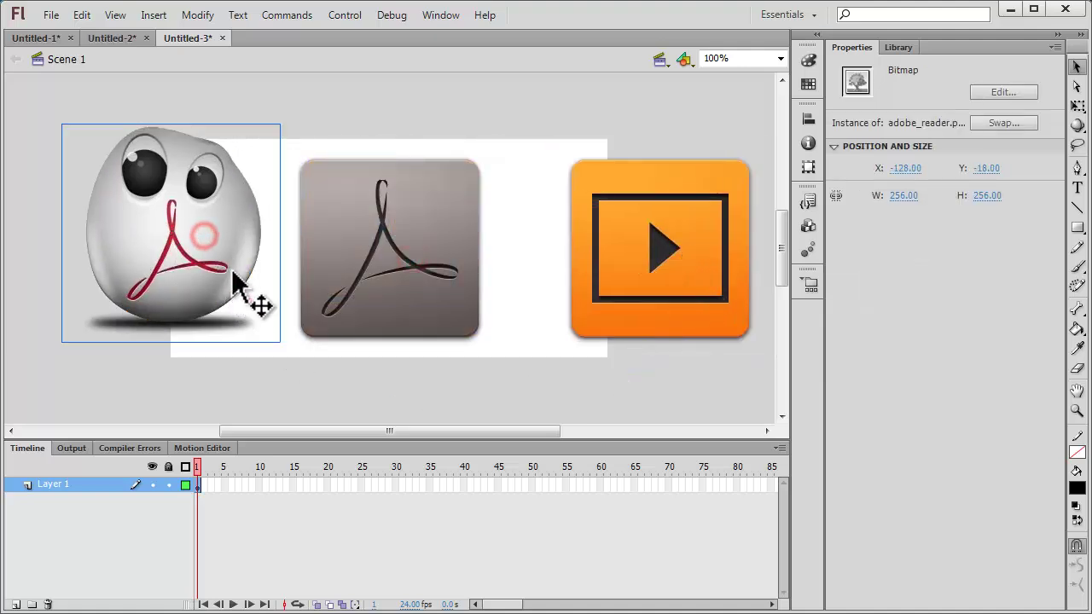
click(902, 169)
text(0)
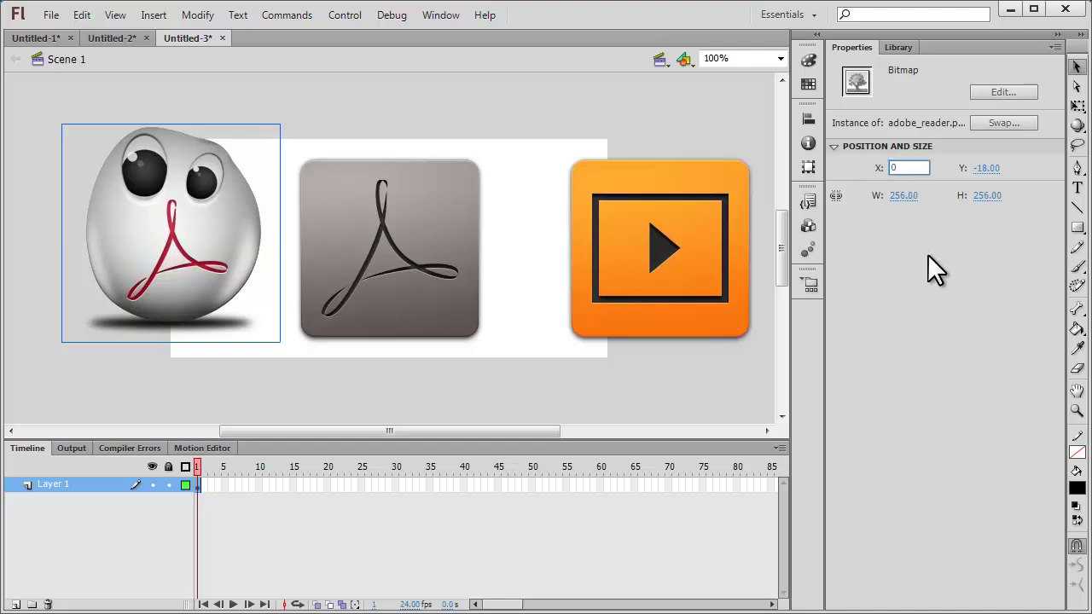
key(Tab)
text(0)
key(Return)
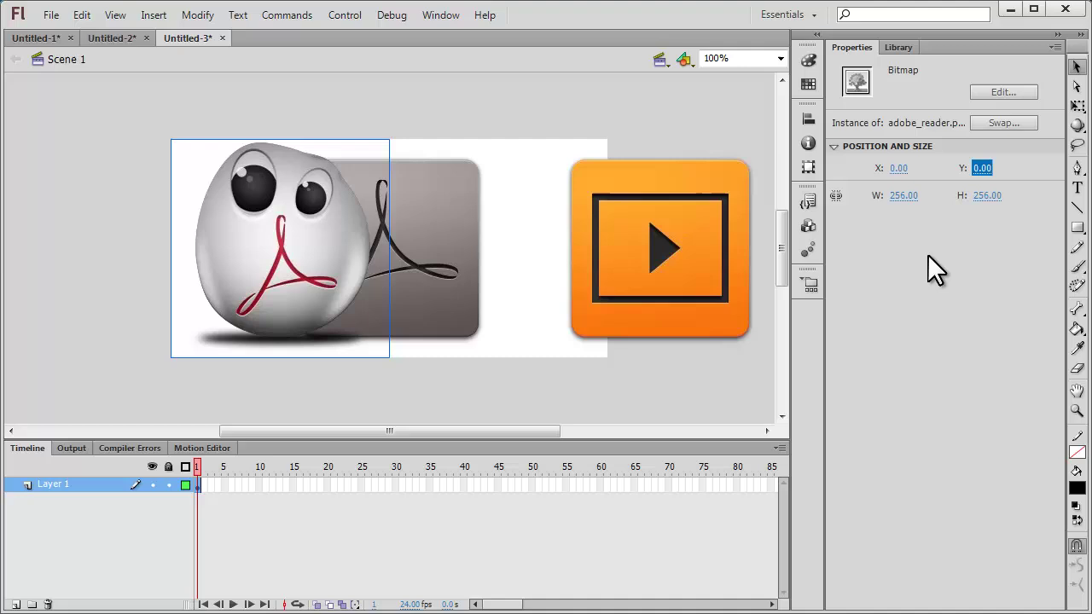
Step: Position the Acrobat icon at X 256 and the media player icon at X 512
click(445, 237)
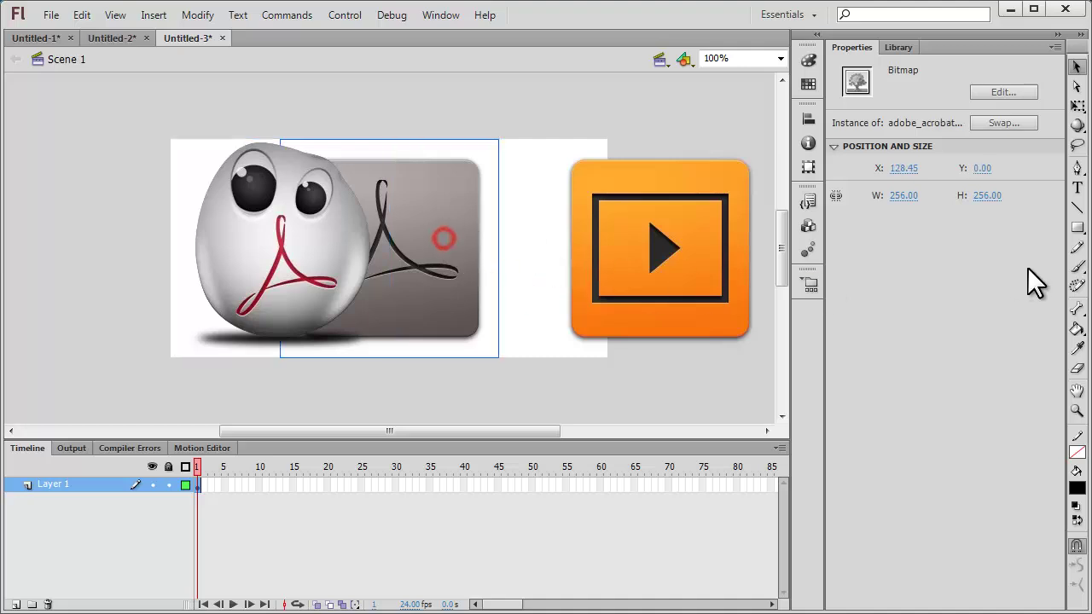
click(906, 168)
text(256)
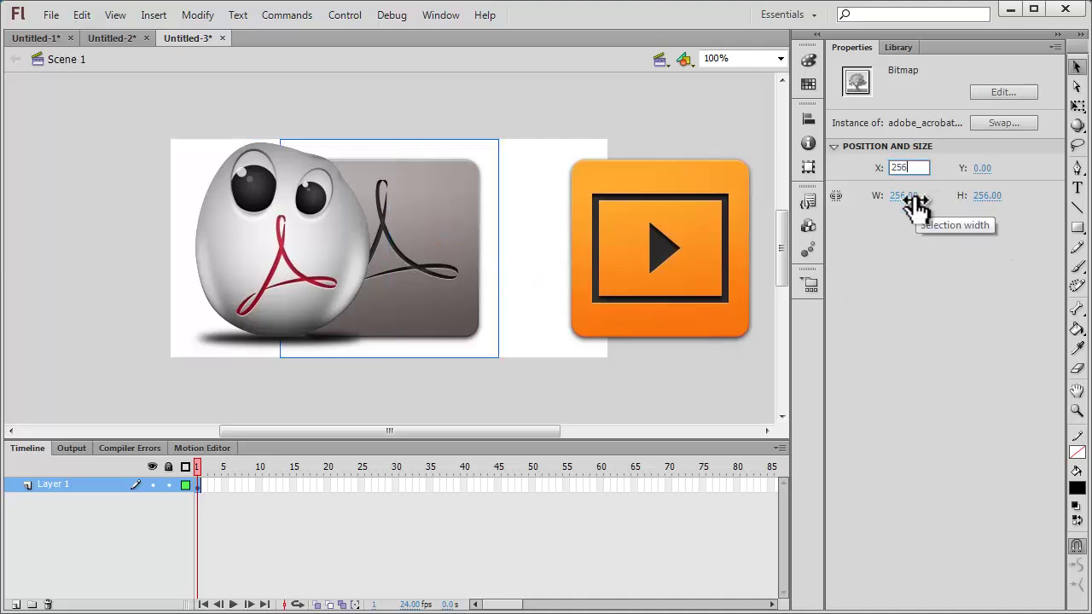
key(Return)
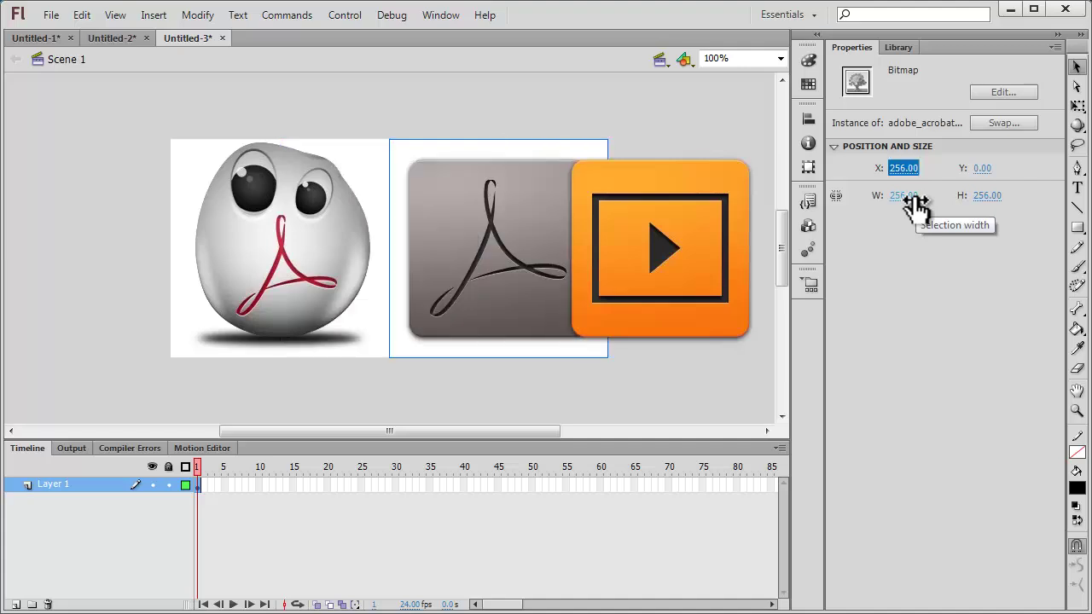
click(721, 294)
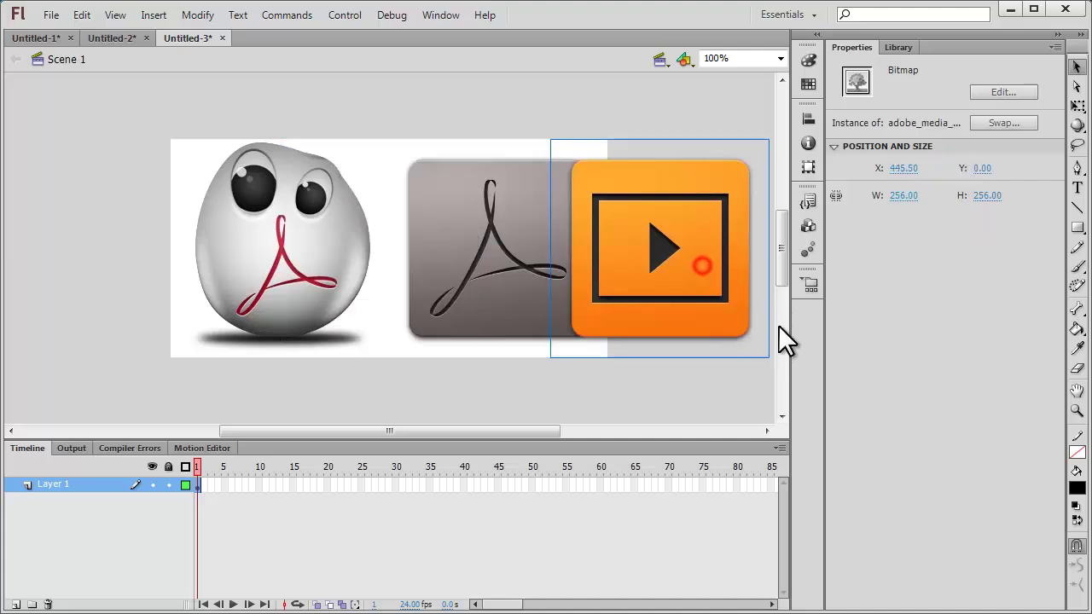
text(512)
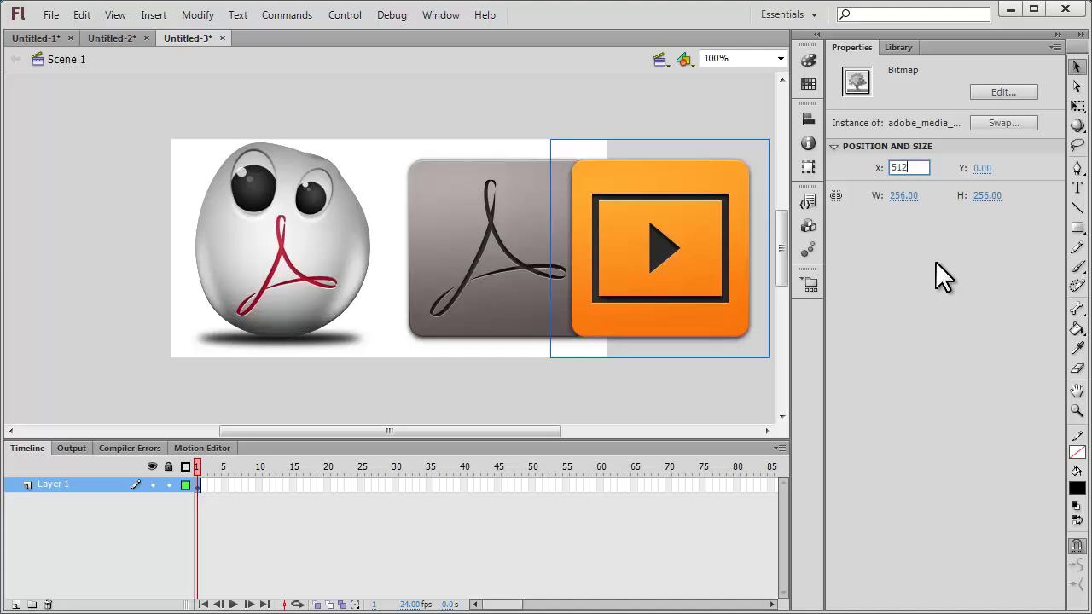
key(Return)
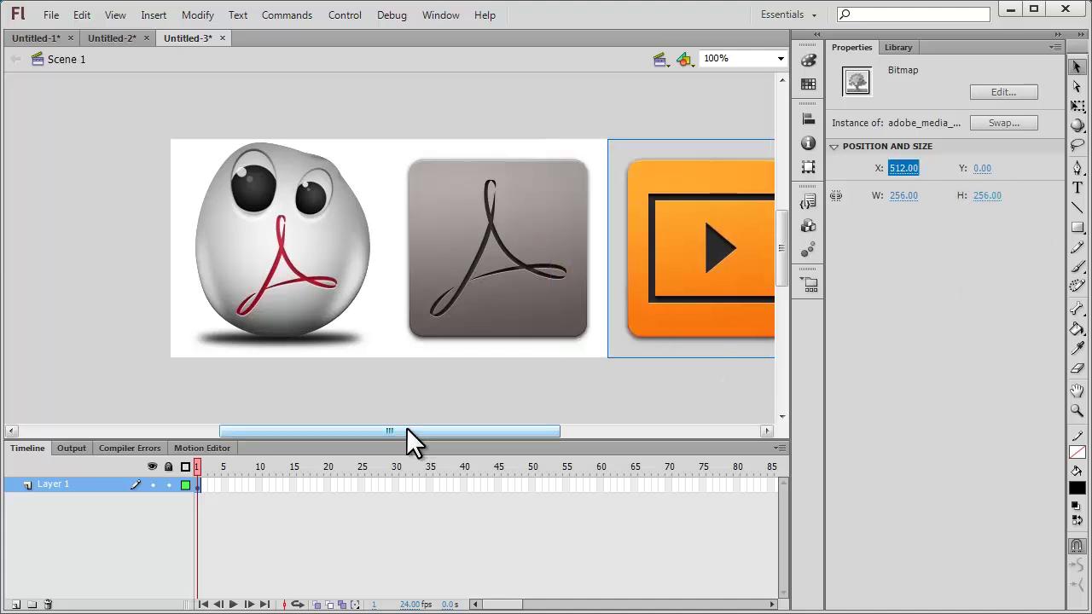
drag(406, 430, 440, 430)
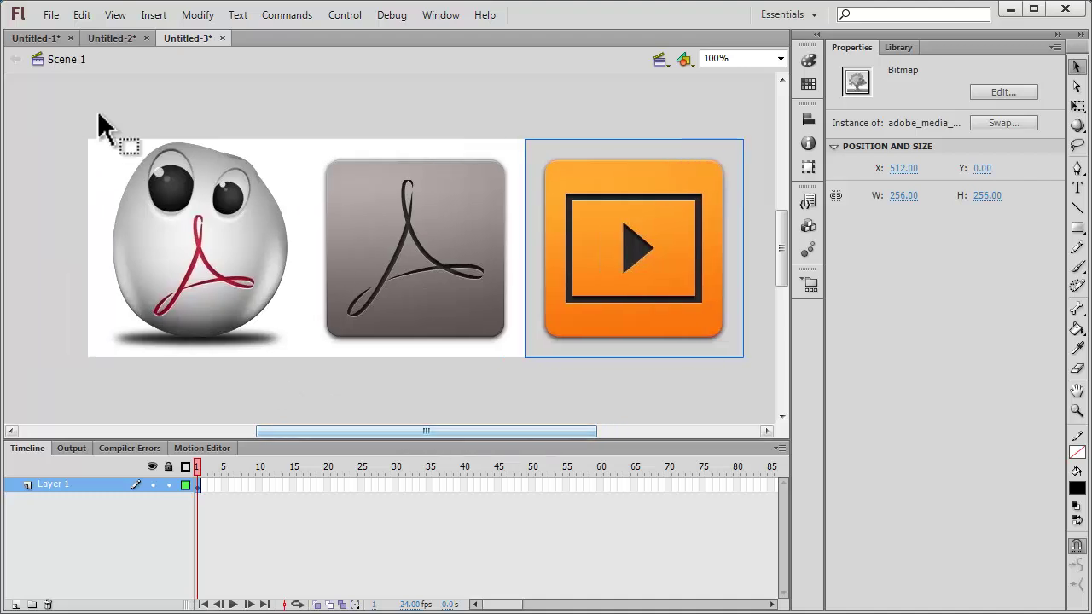
Step: Select all three icons and group them into one 768 × 256 px group at X 0, Y 0
click(82, 15)
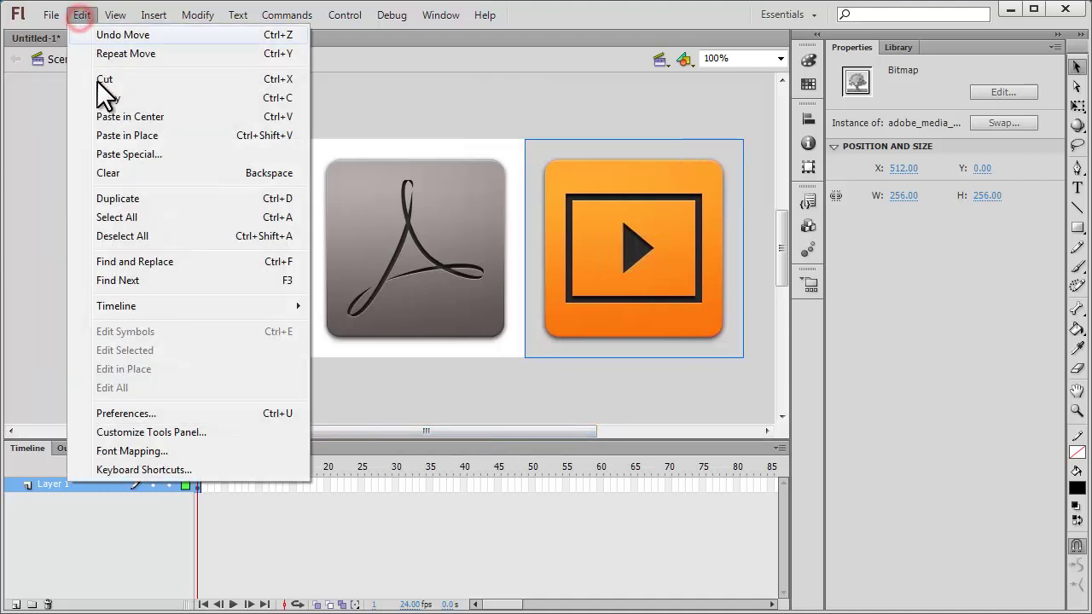
click(139, 218)
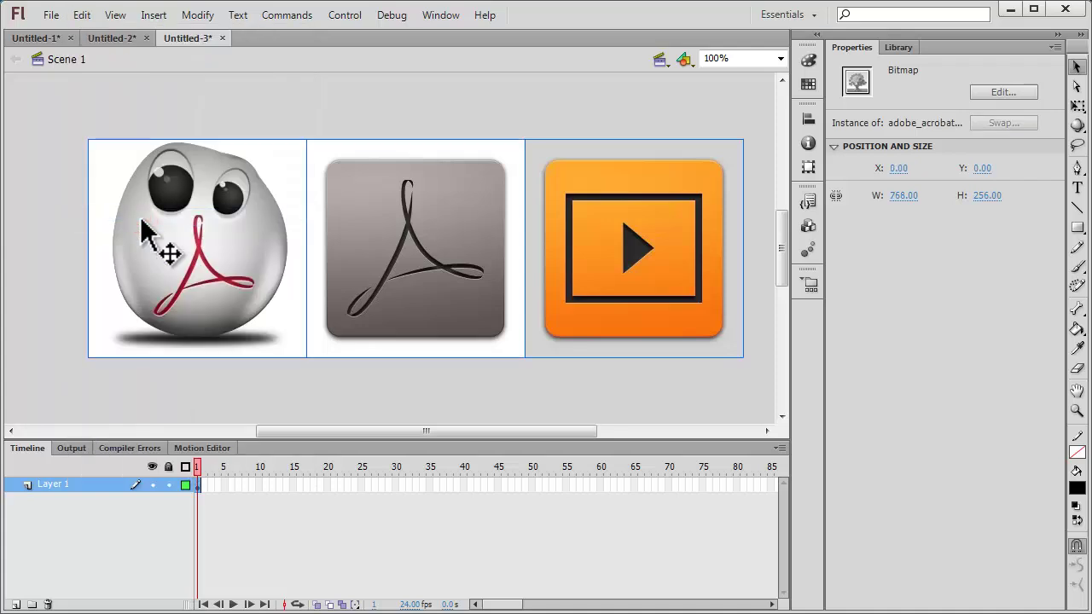
key(ctrl+g)
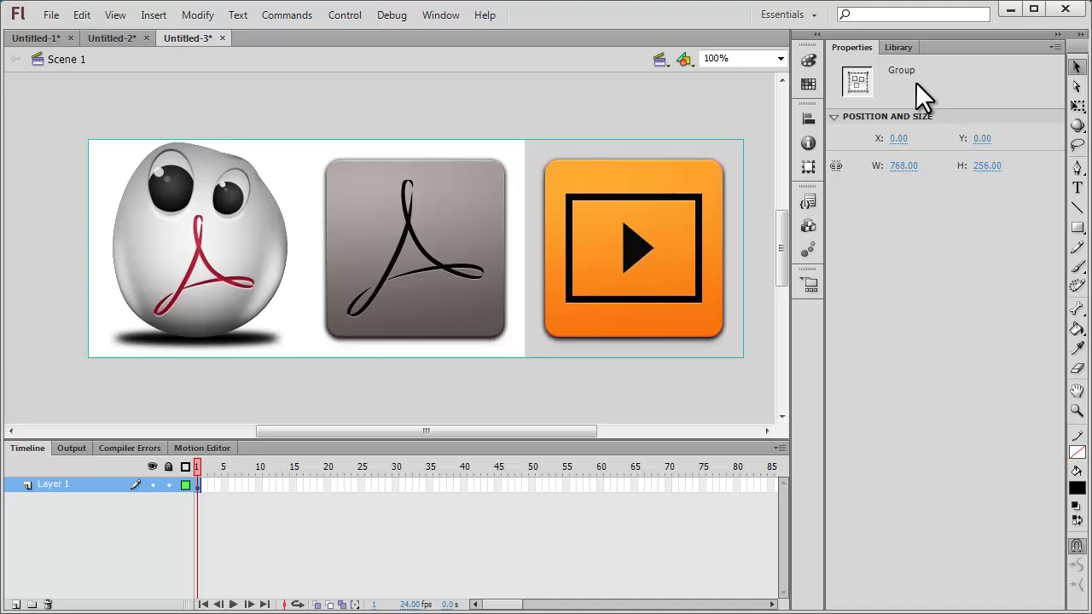
click(614, 396)
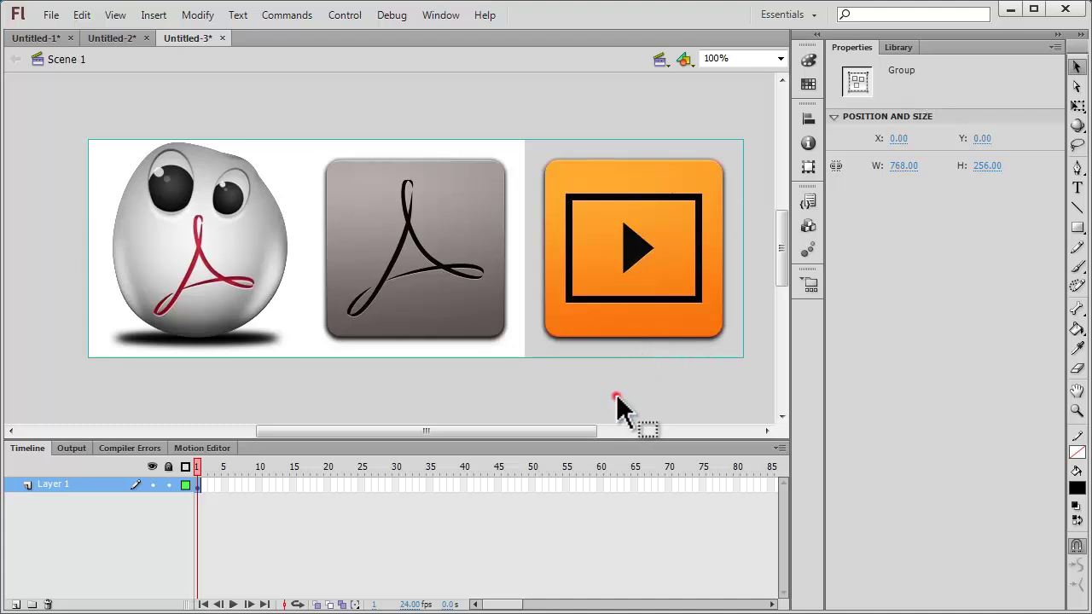
click(450, 286)
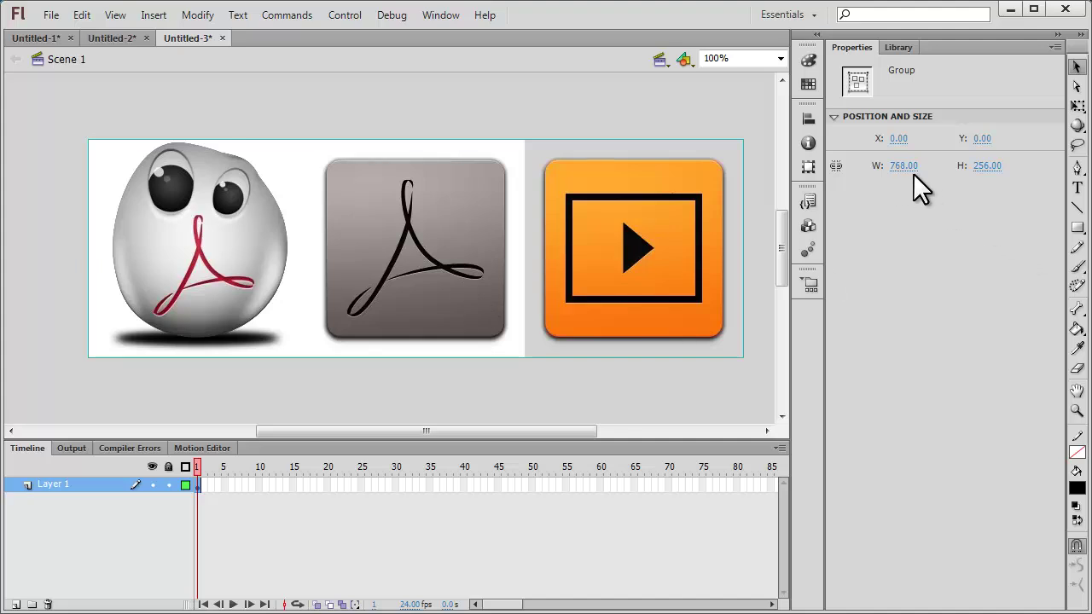
Step: Set the copied group's X to 768 so it follows the original group
click(900, 139)
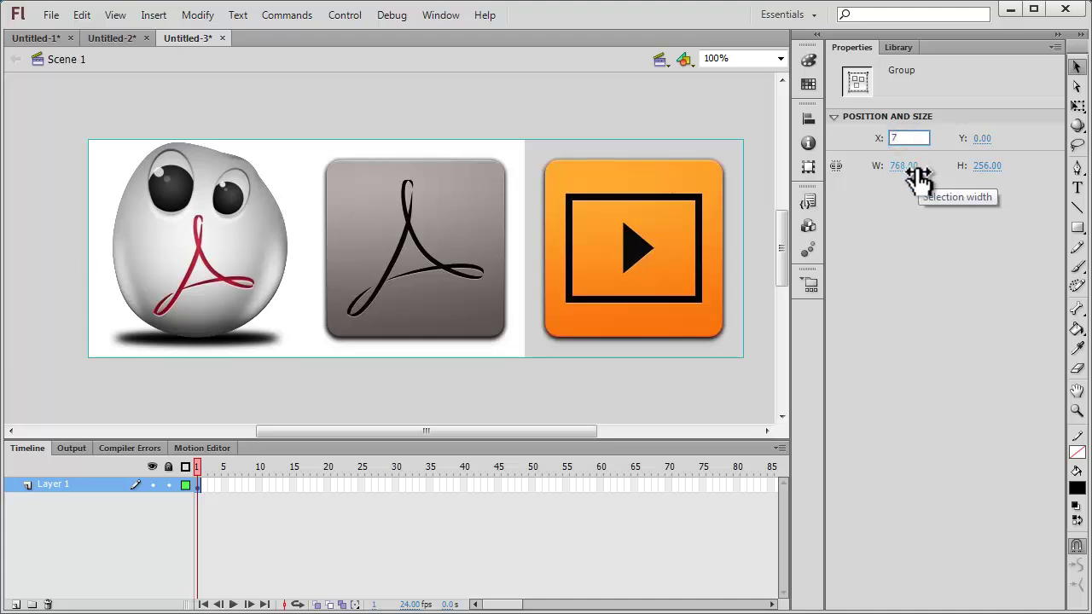
key(Return)
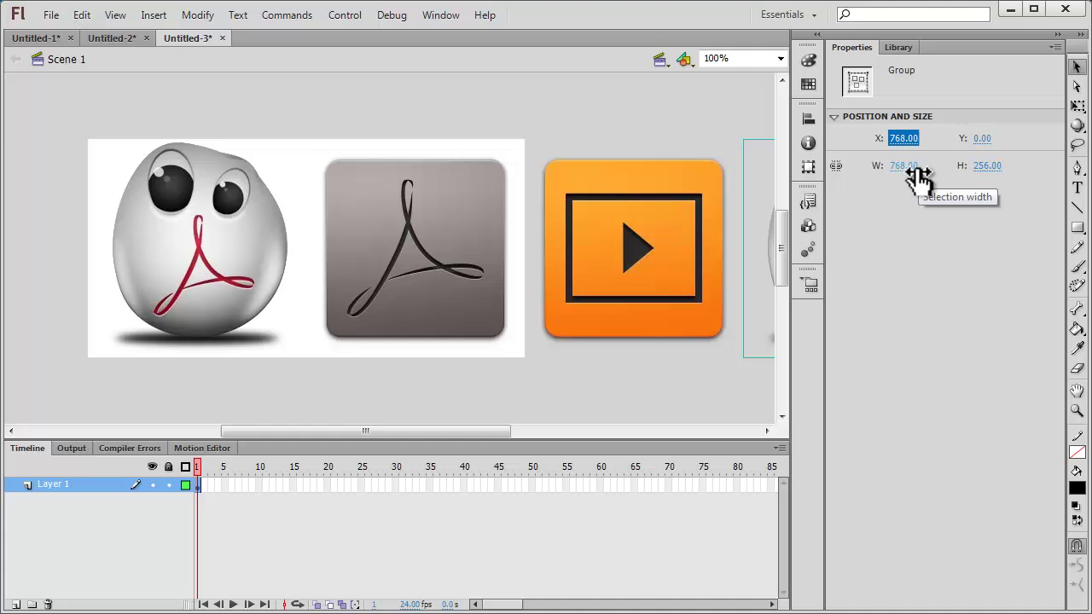
mouse_move(379, 425)
mouse_down()
mouse_move(658, 422)
mouse_move(361, 421)
mouse_move(625, 421)
mouse_move(363, 428)
mouse_move(575, 431)
mouse_move(367, 429)
mouse_move(393, 429)
mouse_up()
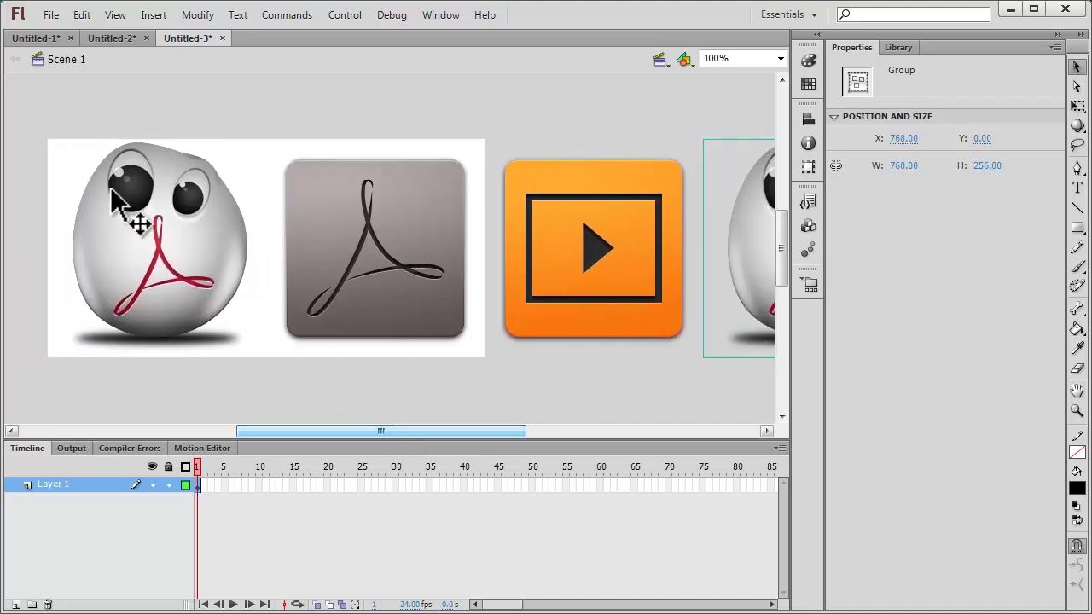
Step: Select both icon groups and insert a keyframe at frame 400 on Layer 1
click(82, 15)
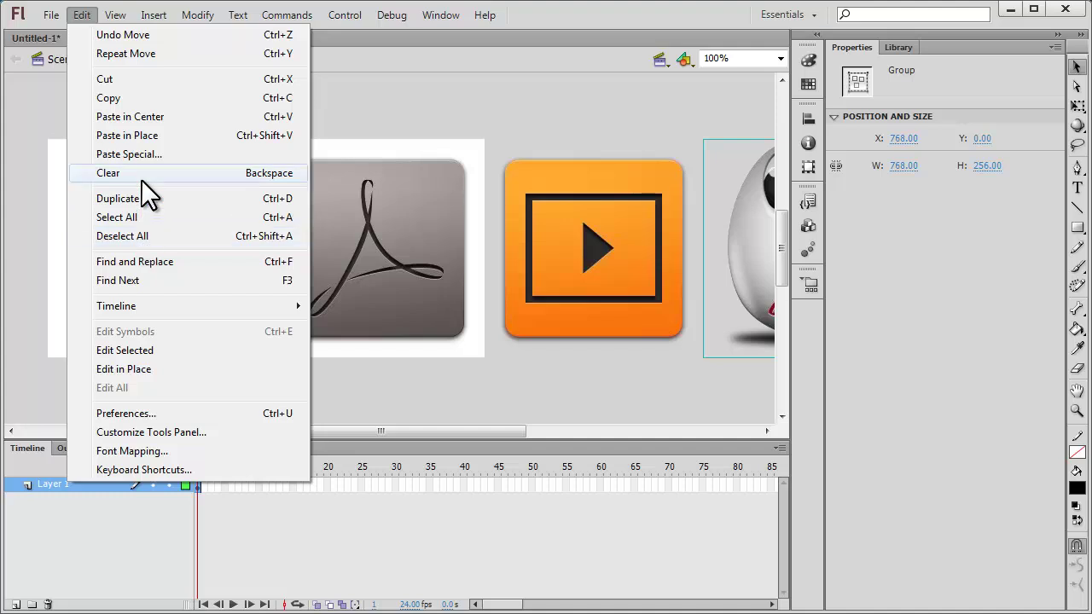
click(159, 213)
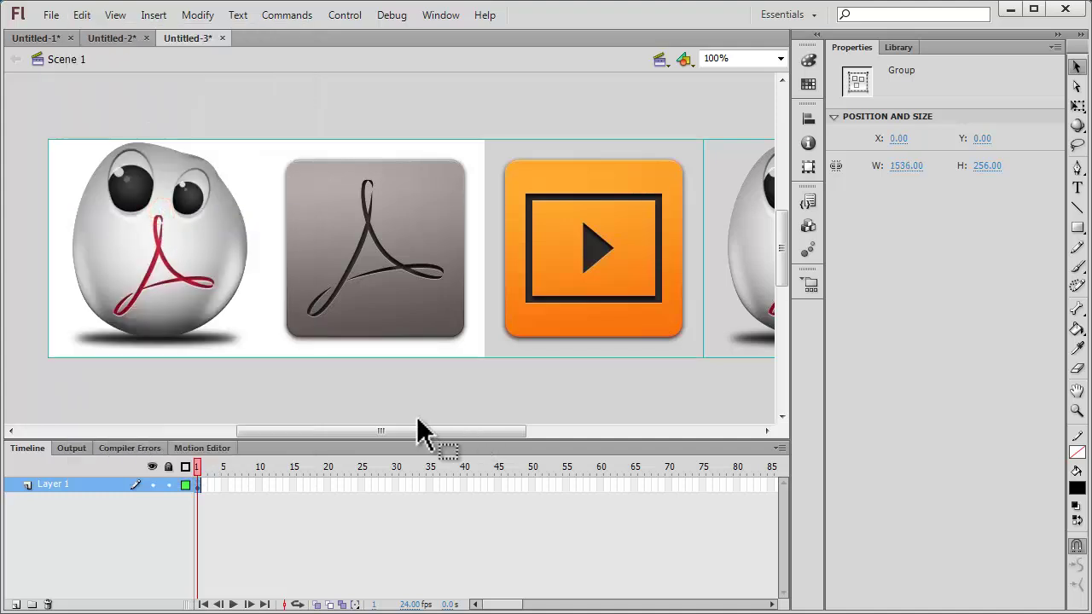
drag(390, 431, 347, 423)
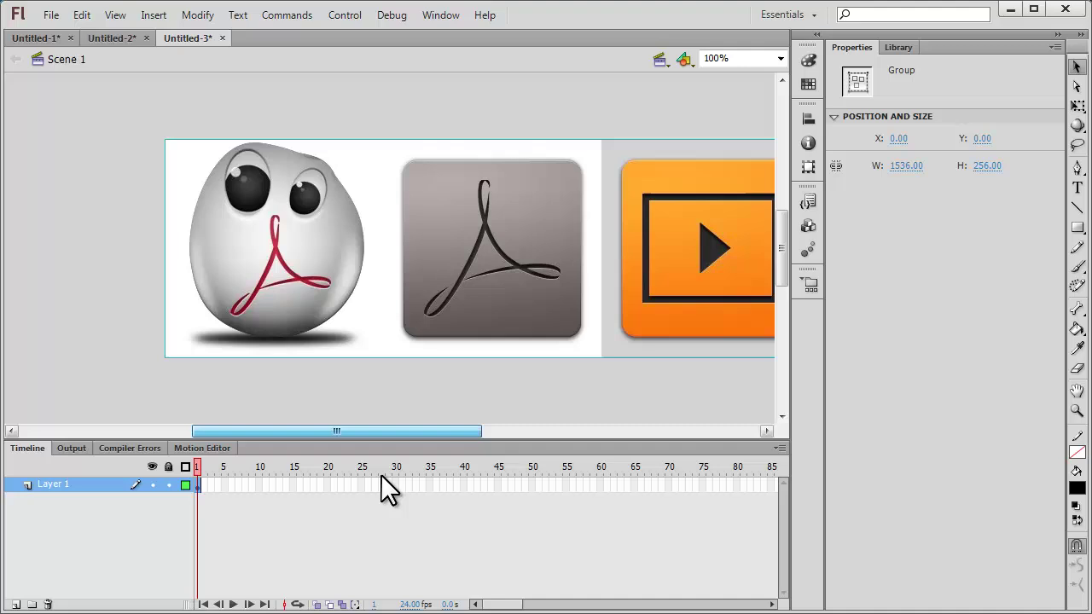
drag(507, 604, 665, 602)
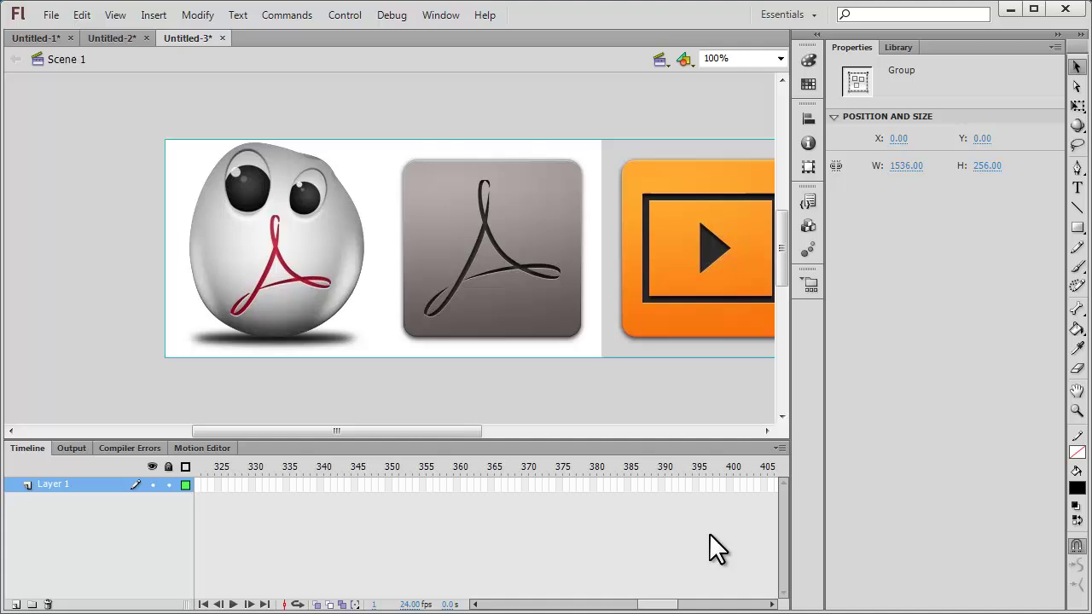
click(732, 483)
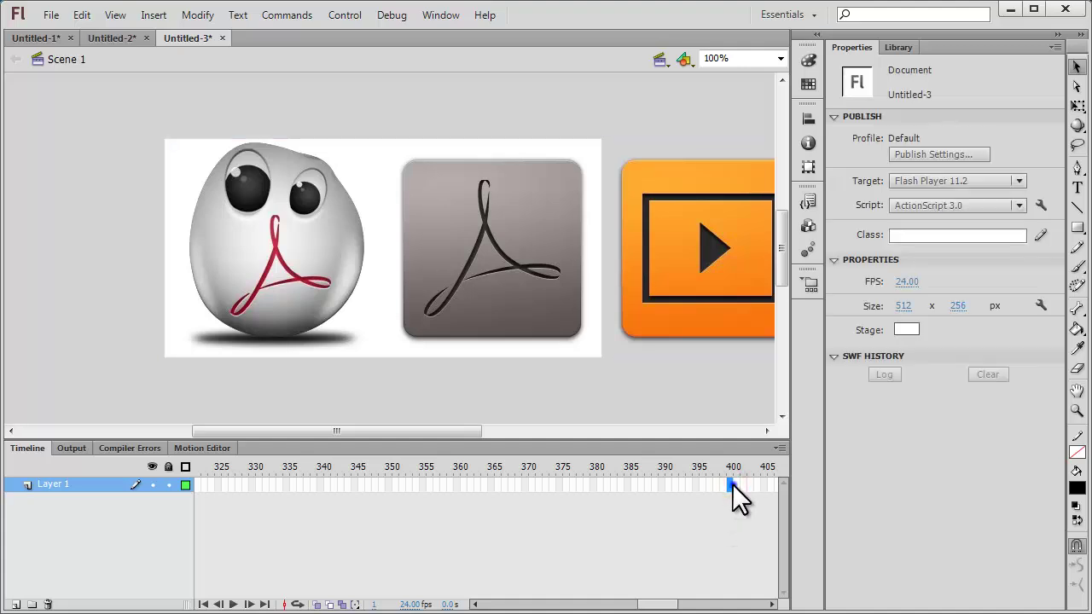
right_click(733, 484)
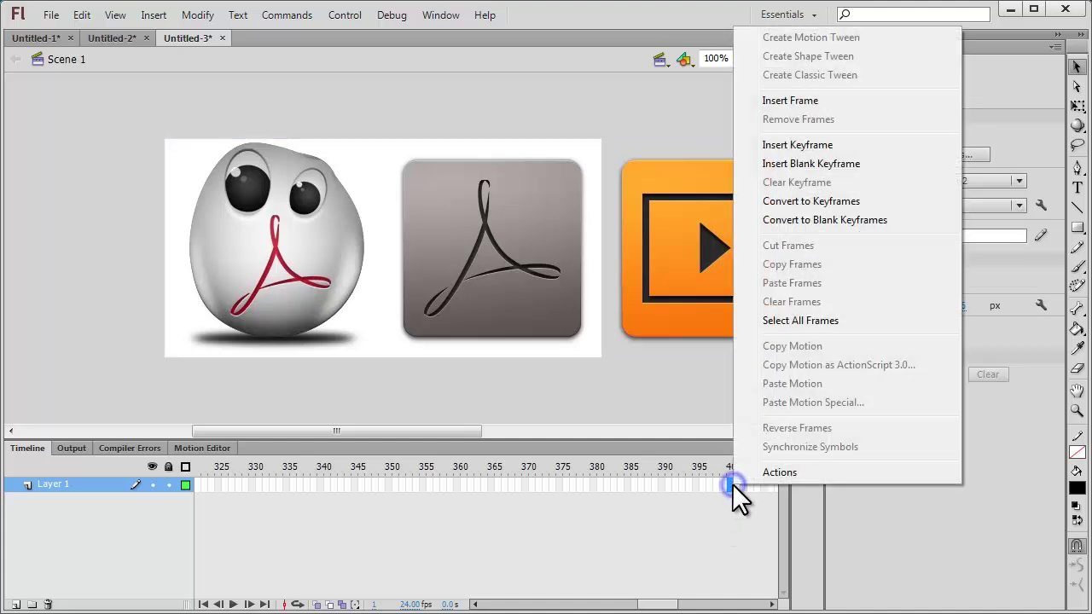
click(812, 143)
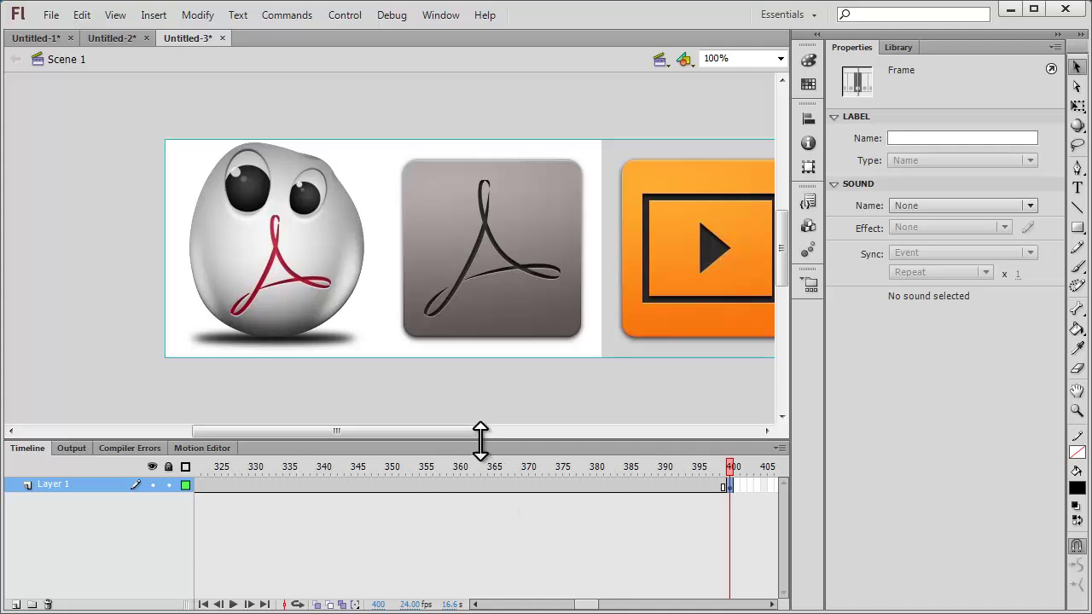
Step: At frame 400, select both icon groups and move them to X -768
click(317, 230)
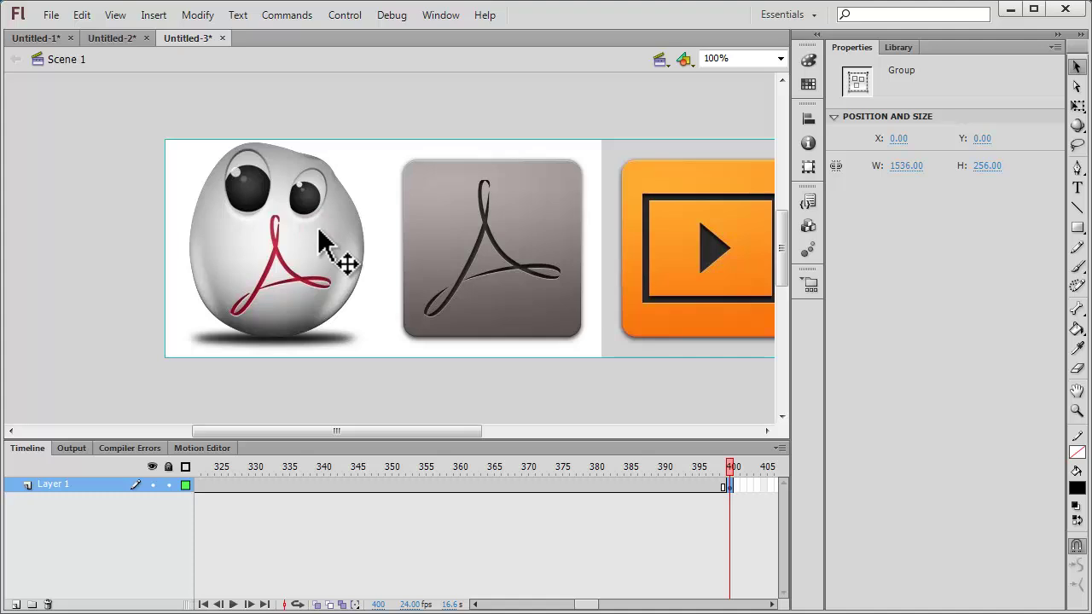
click(82, 14)
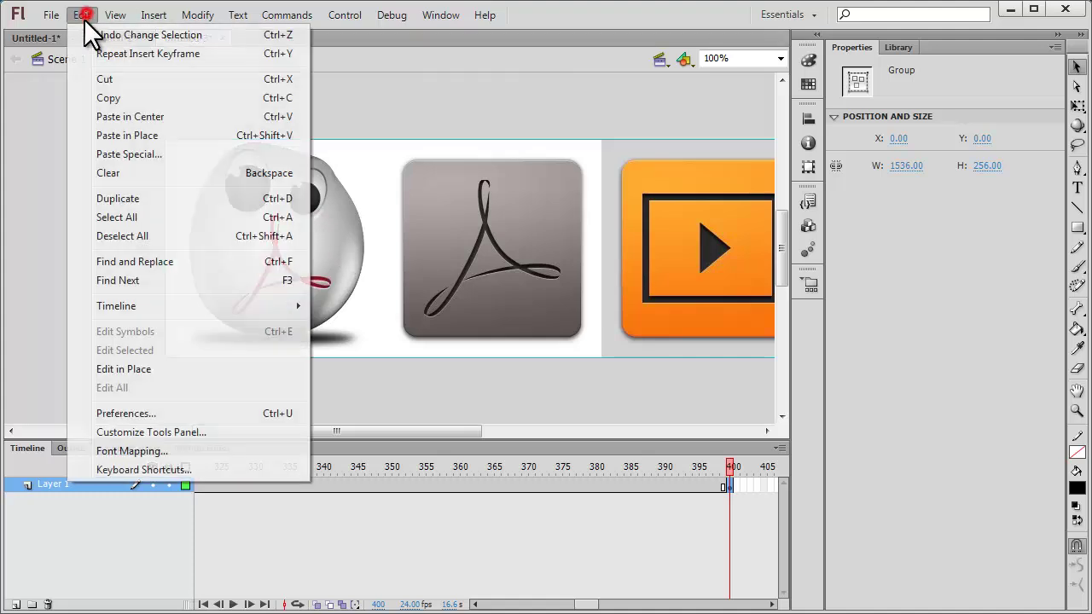
click(134, 215)
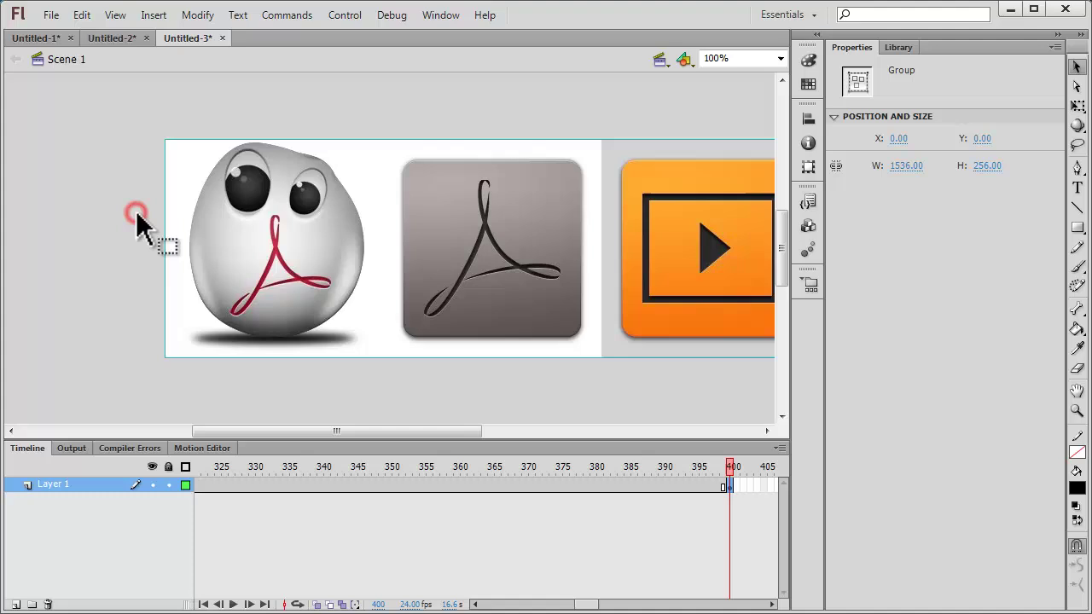
click(899, 139)
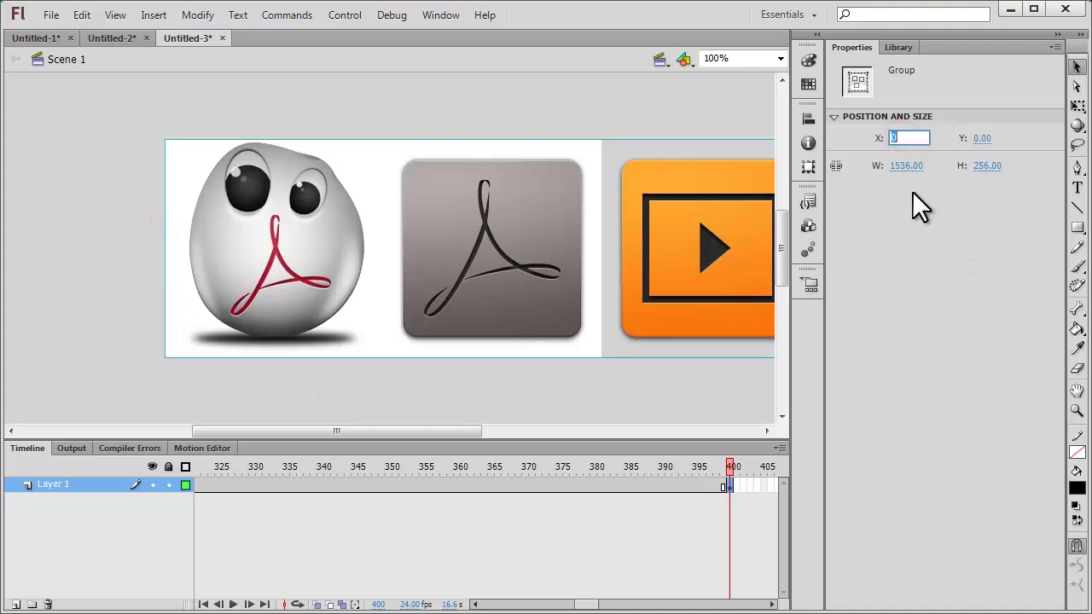
text(-768)
key(Return)
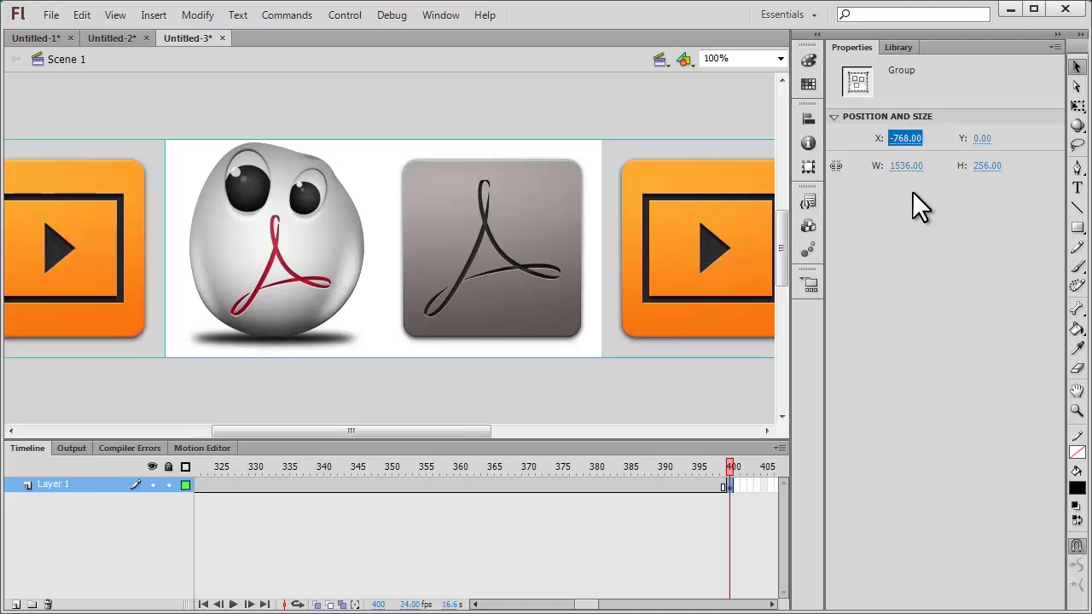
Step: Zoom the stage view out to 50%
click(779, 58)
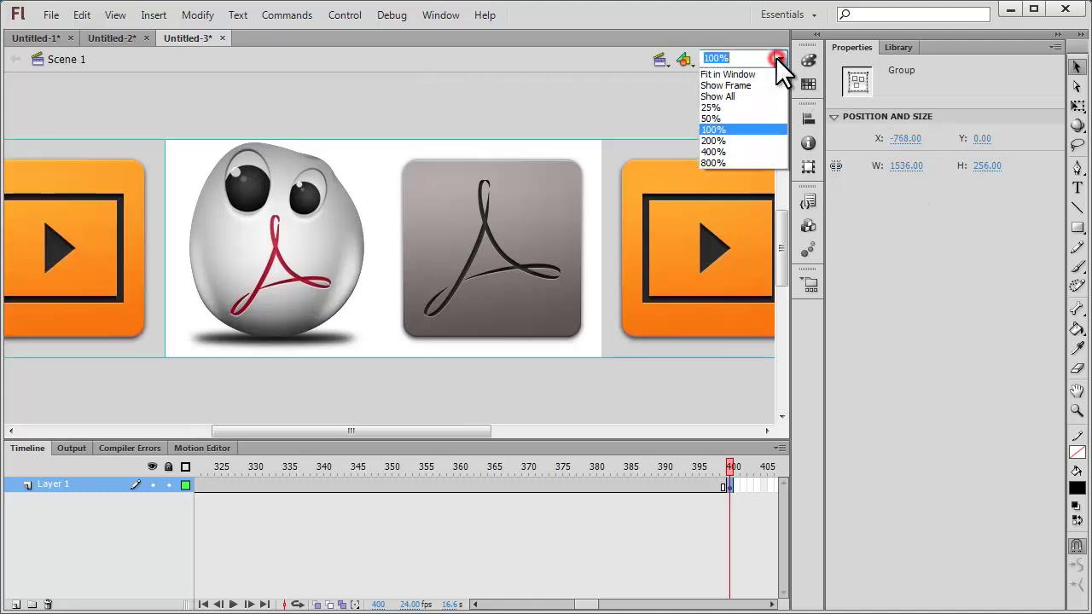
click(758, 118)
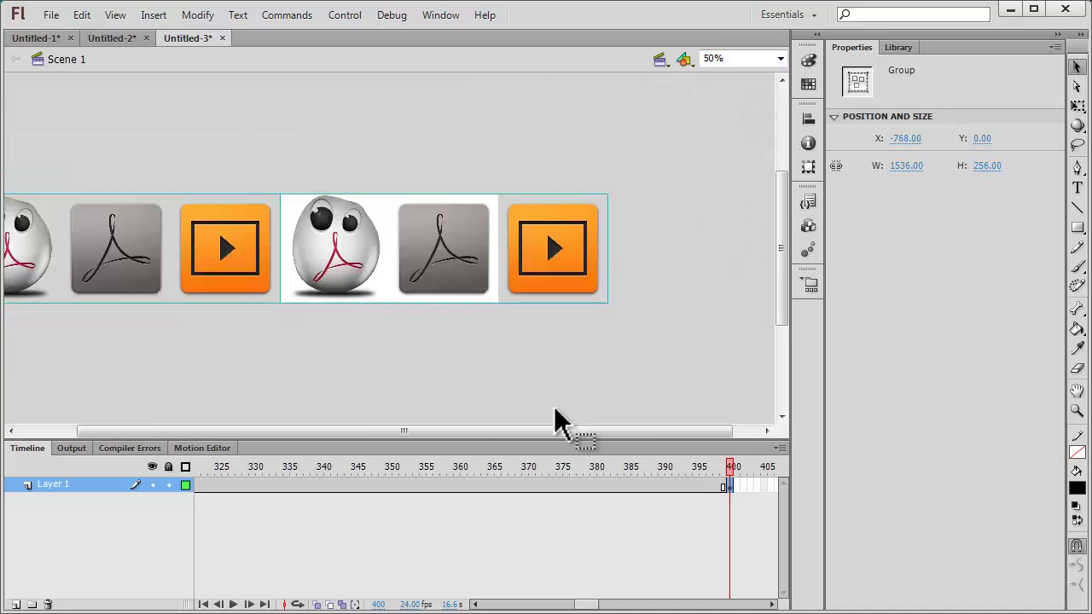
drag(547, 429, 451, 428)
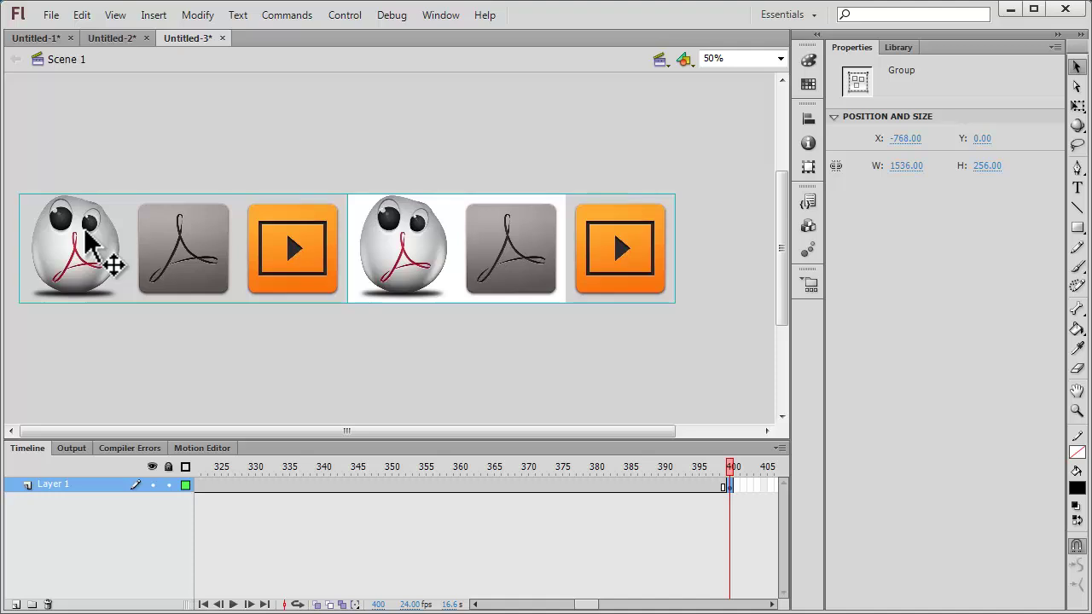
Step: Scrub the playhead back to frame 1 and scroll to view the icons' starting position
drag(731, 467, 129, 458)
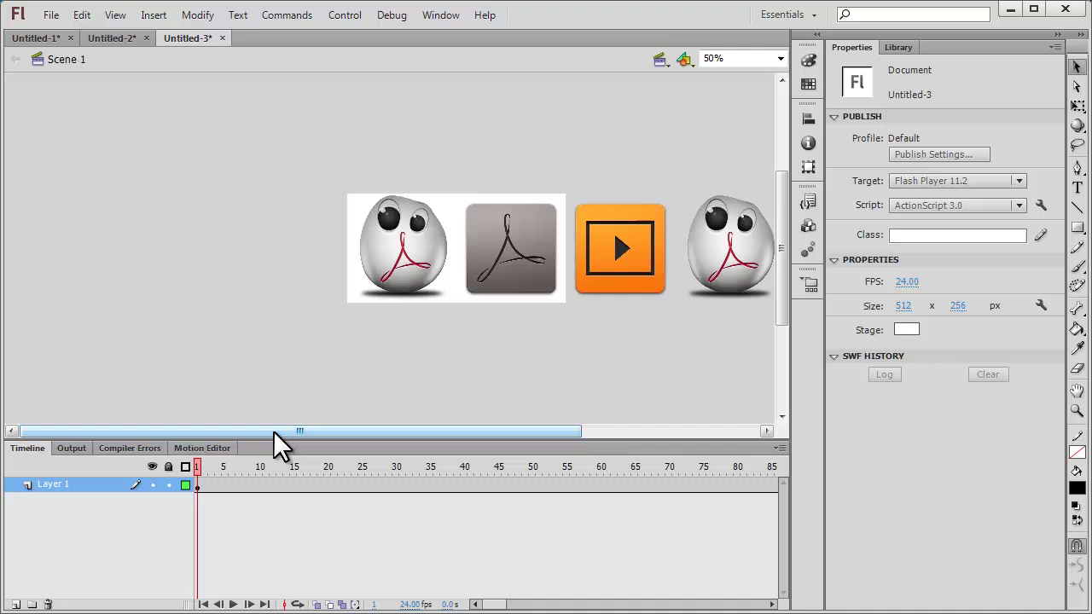
drag(273, 430, 388, 423)
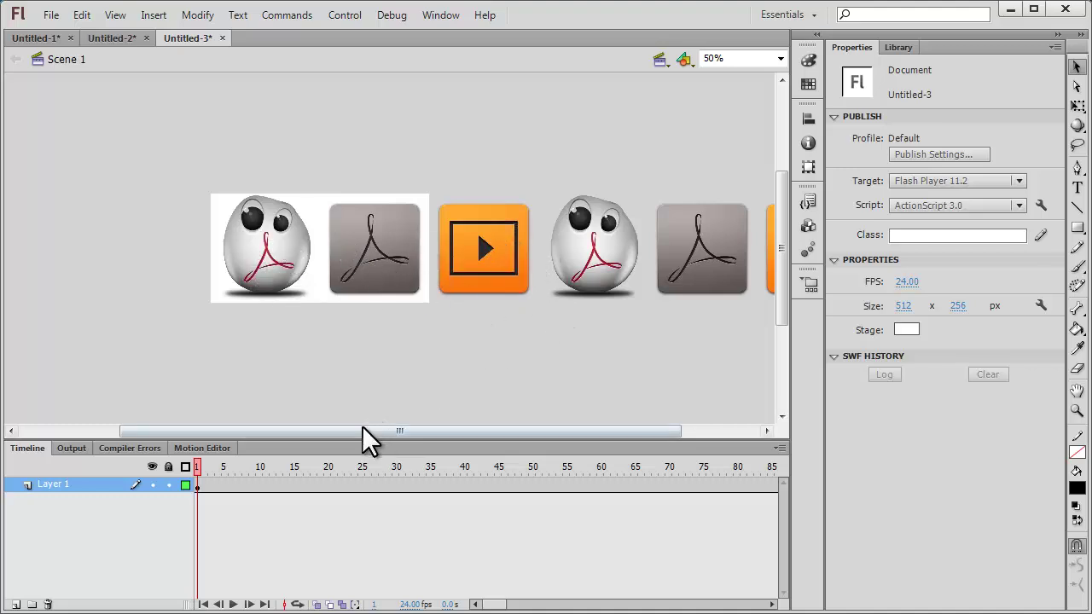
drag(501, 603, 609, 603)
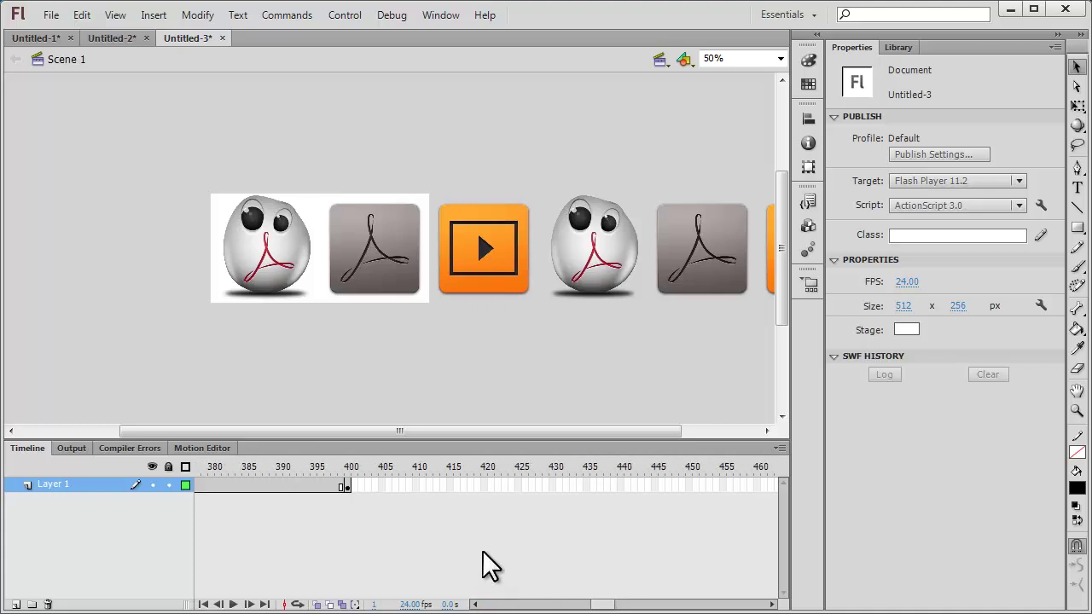
Step: Select frame 400 and scroll the stage to confirm the groups sit at X -768
click(349, 485)
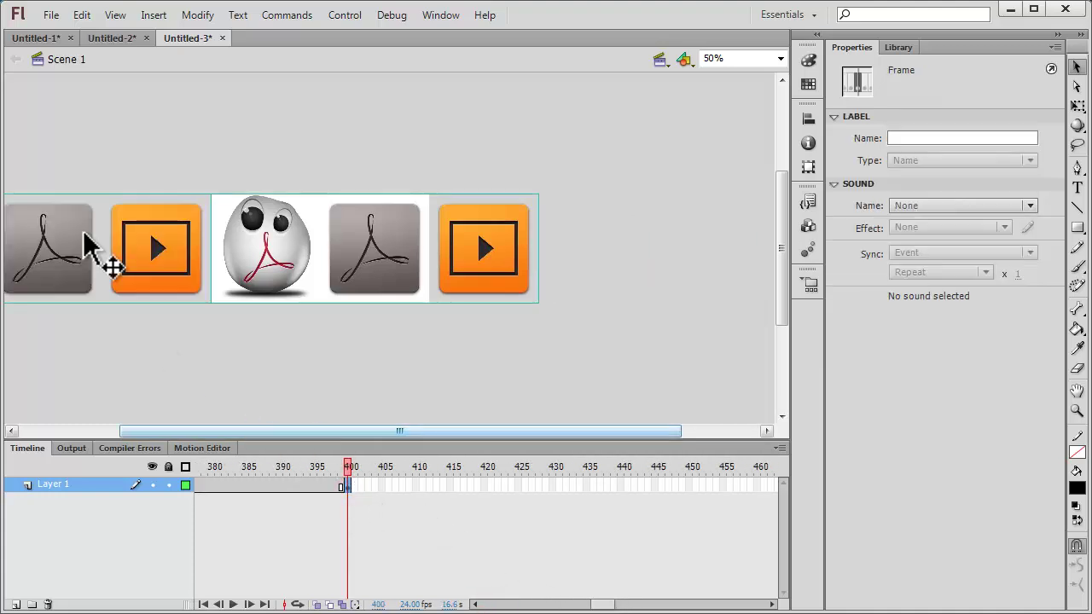
drag(356, 430, 278, 432)
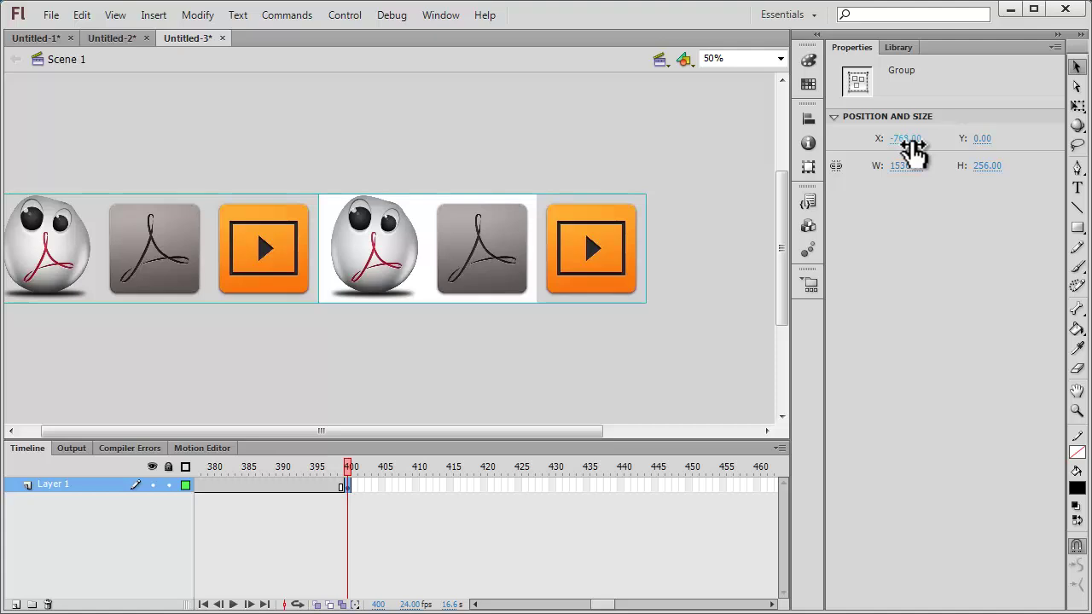
drag(567, 430, 448, 431)
drag(600, 603, 581, 600)
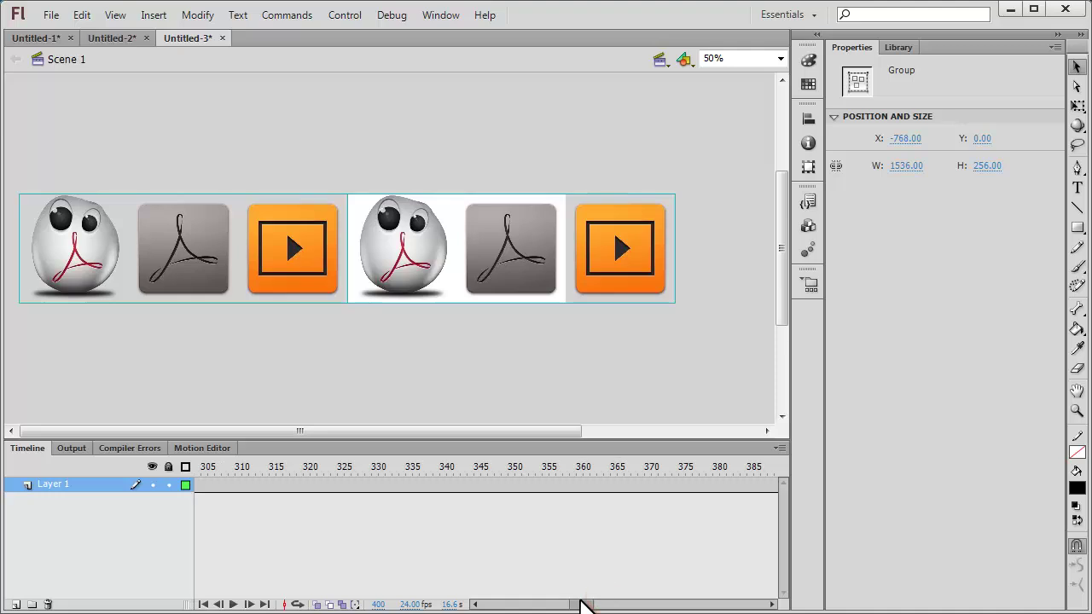
Step: Create a classic tween between frames 1 and 400 and scrub to preview the leftward slide
right_click(444, 480)
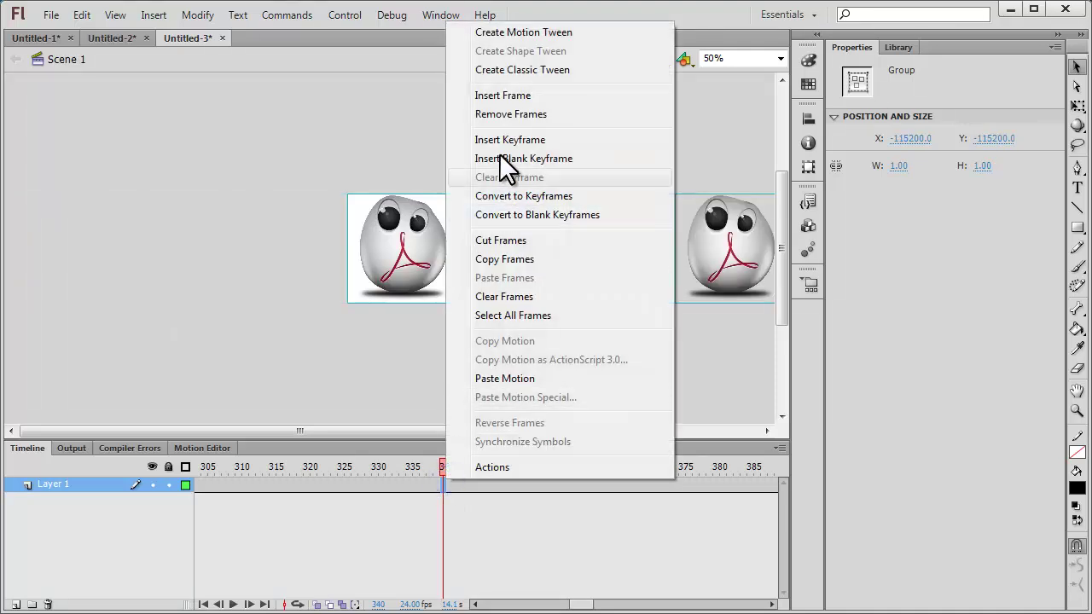
click(516, 70)
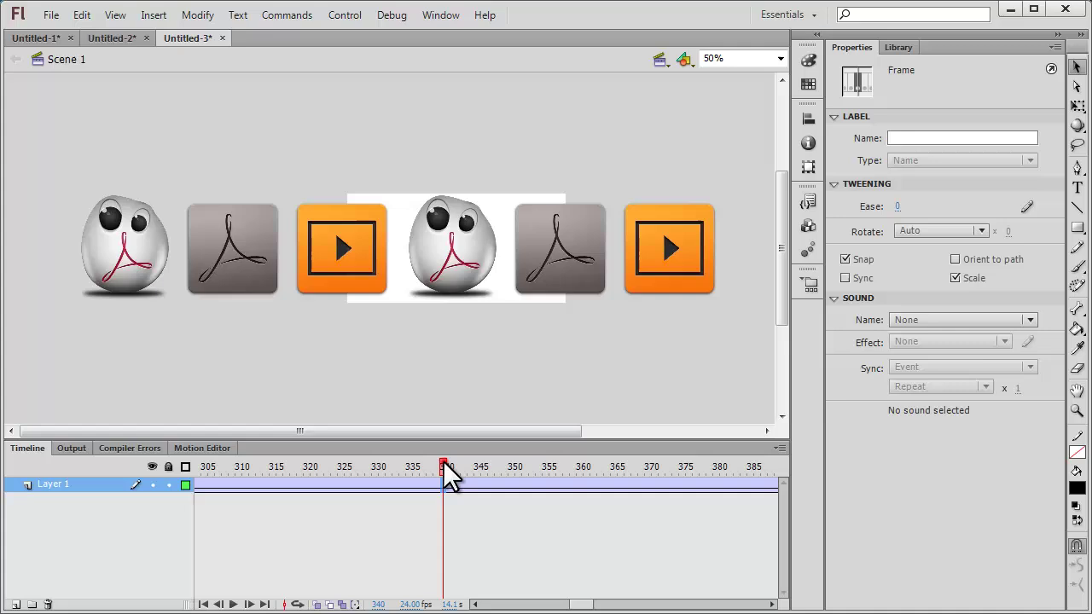
drag(443, 464, 364, 465)
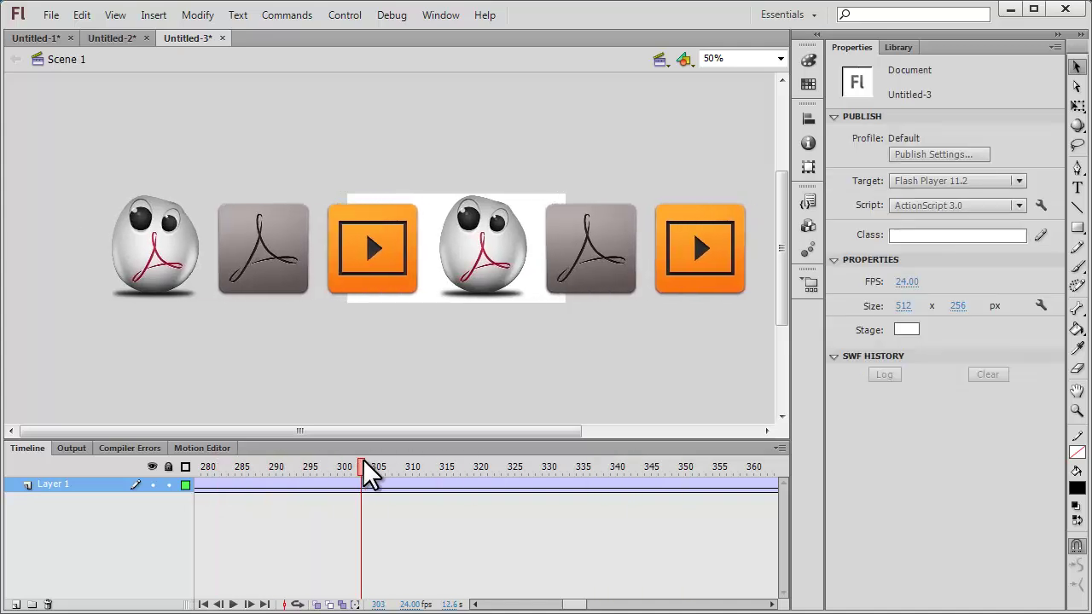
Step: Test the movie, exporting Untitled-3 as a SWF to play the looping icon scroller
key(ctrl+Return)
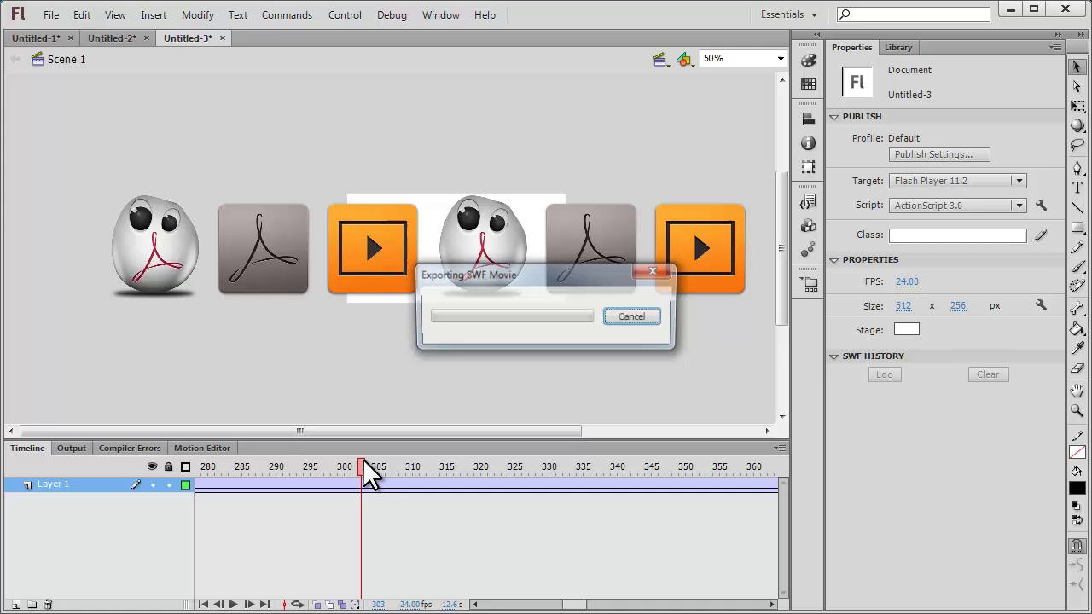